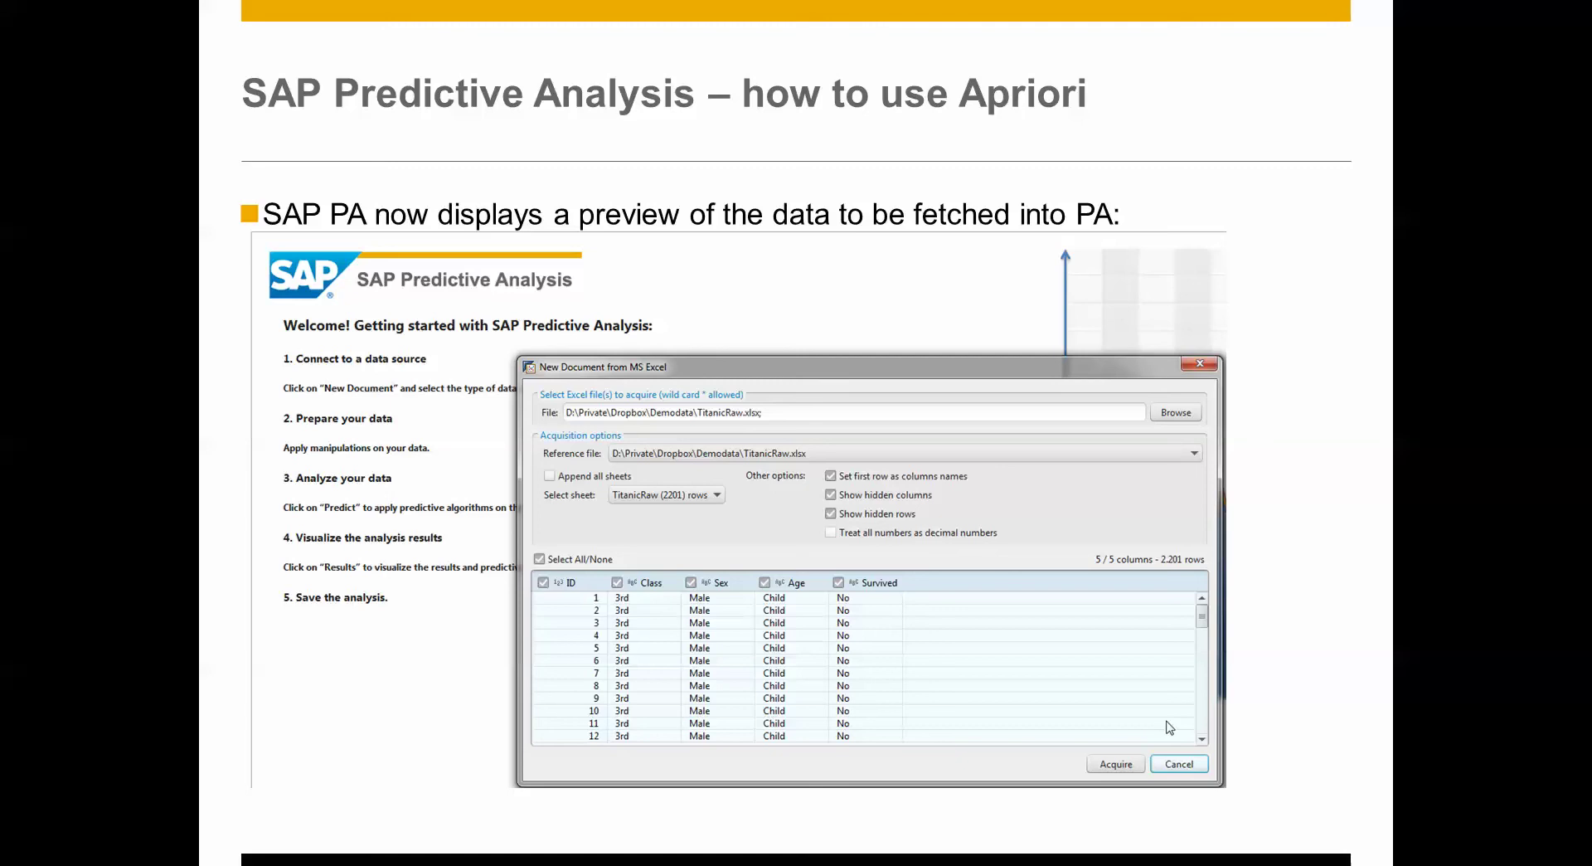
Advance the tutorial slide show to the Apriori results slide with the Matching Rules column.
key(Right)
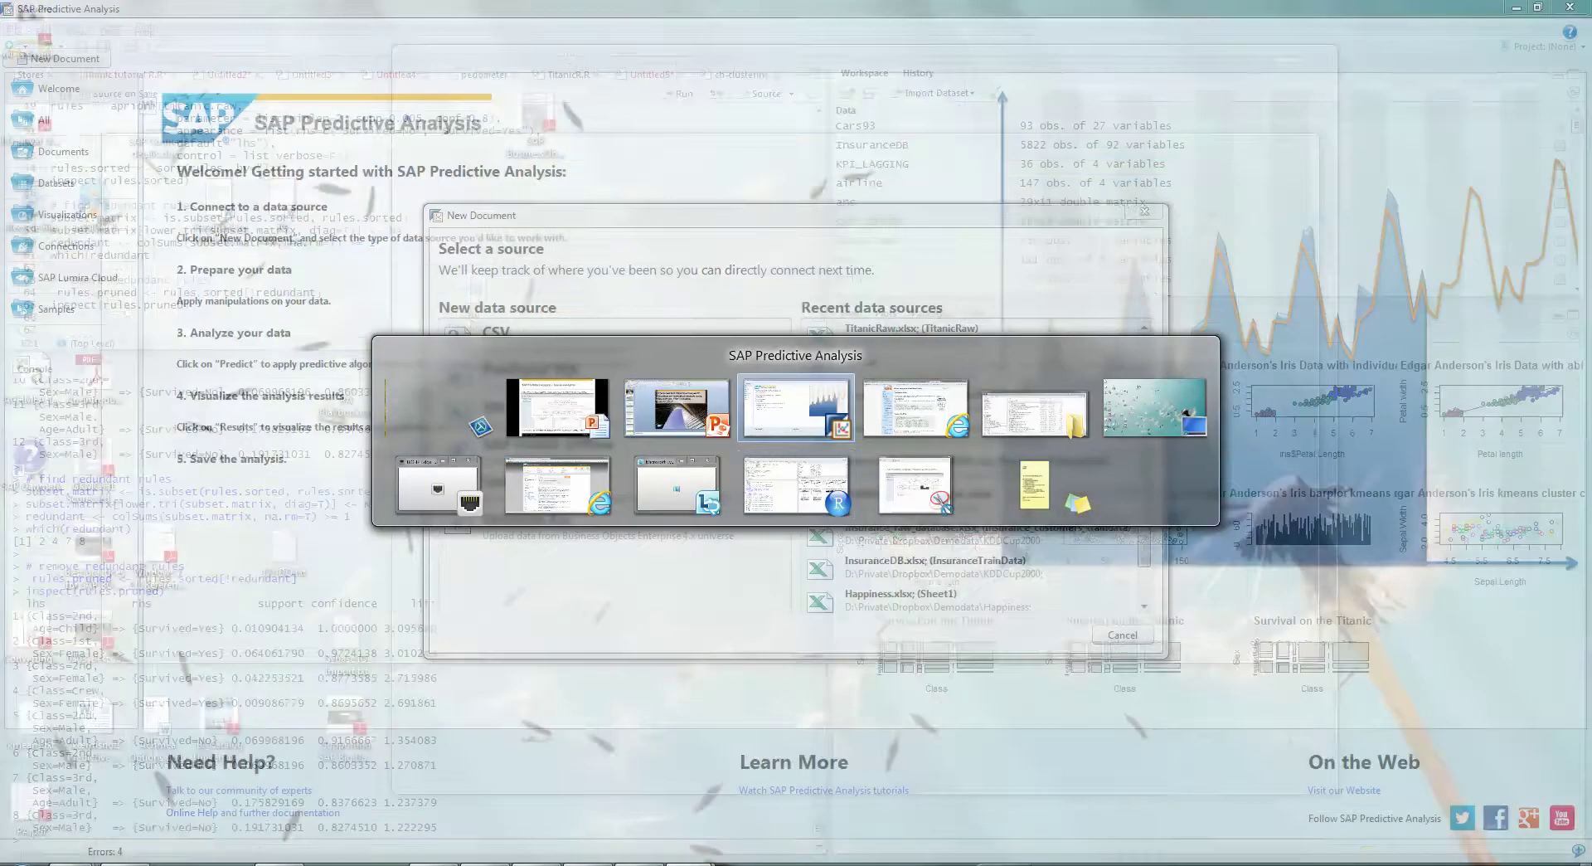
key(alt+Tab)
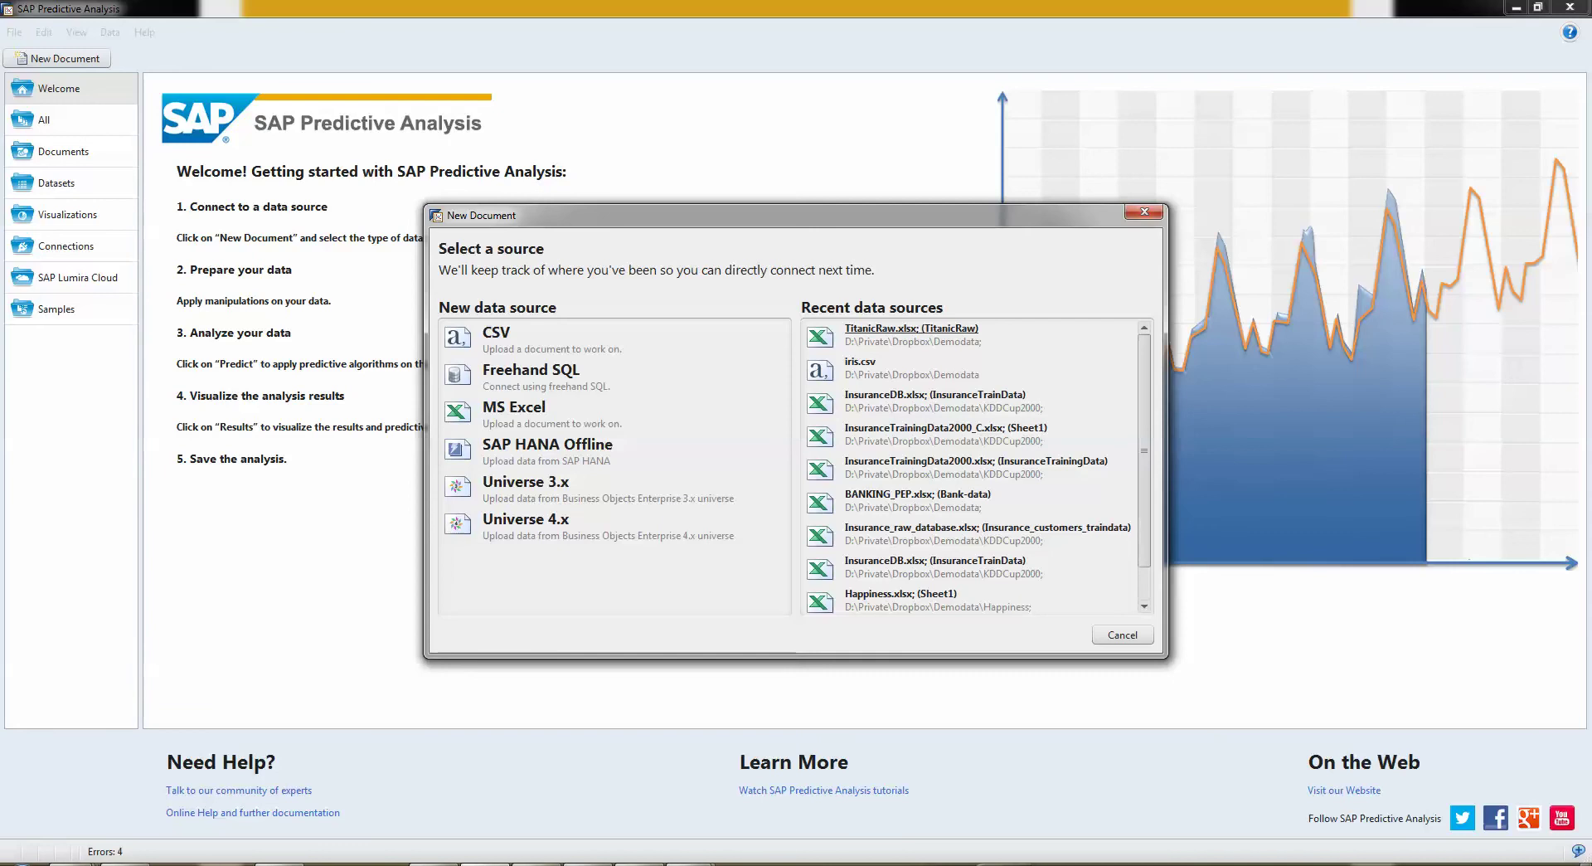
Acquire TitanicRaw.xlsx, 2,201 rows of ID, Class, Sex, Age, Survived, into a new document.
click(911, 328)
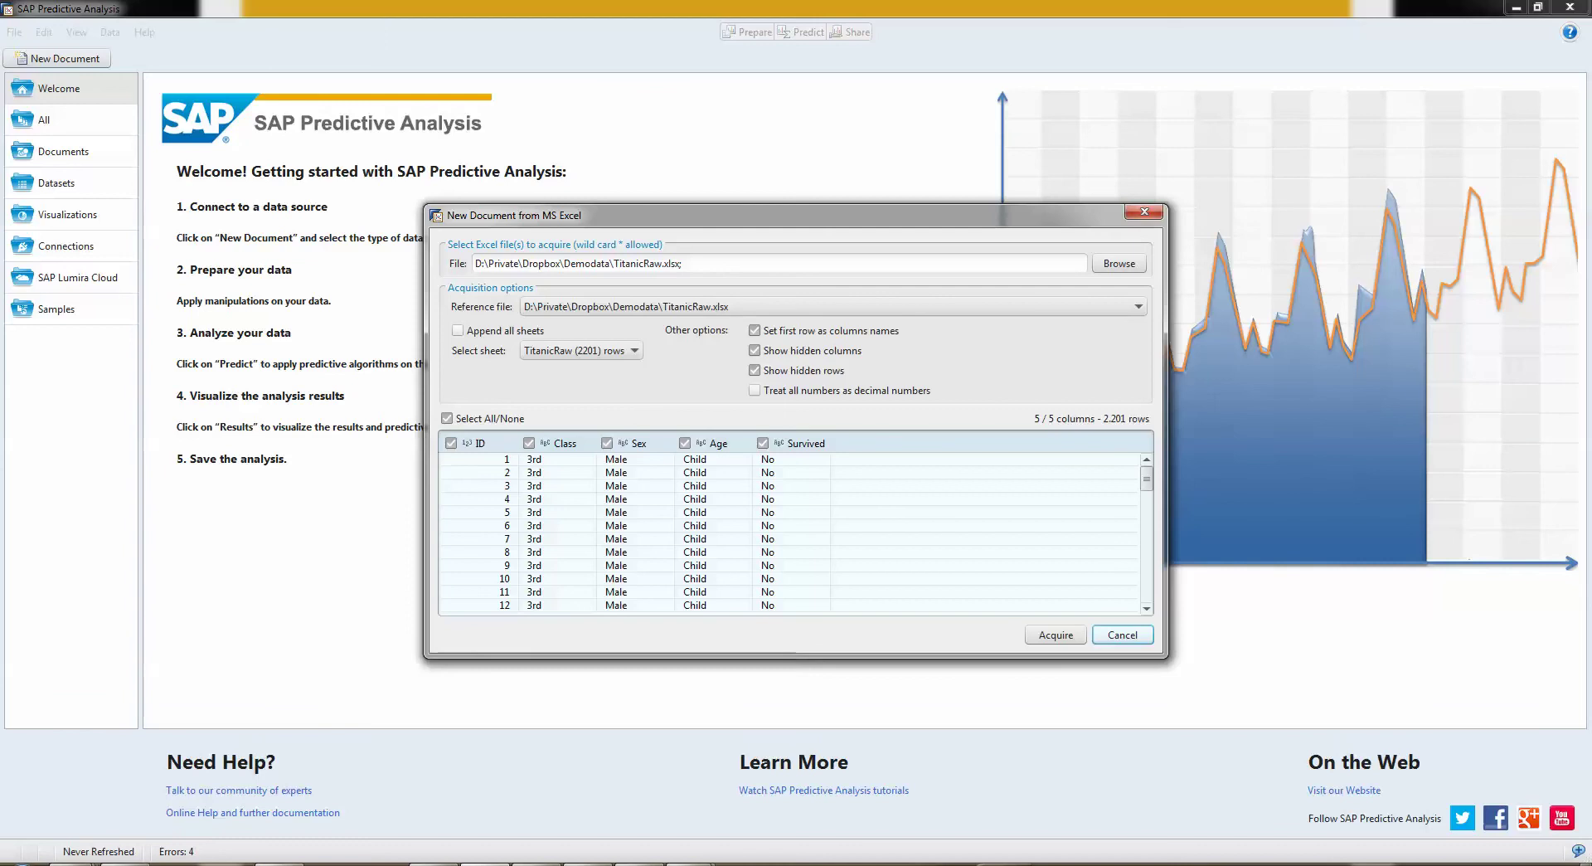
scroll(792, 531, down, 16)
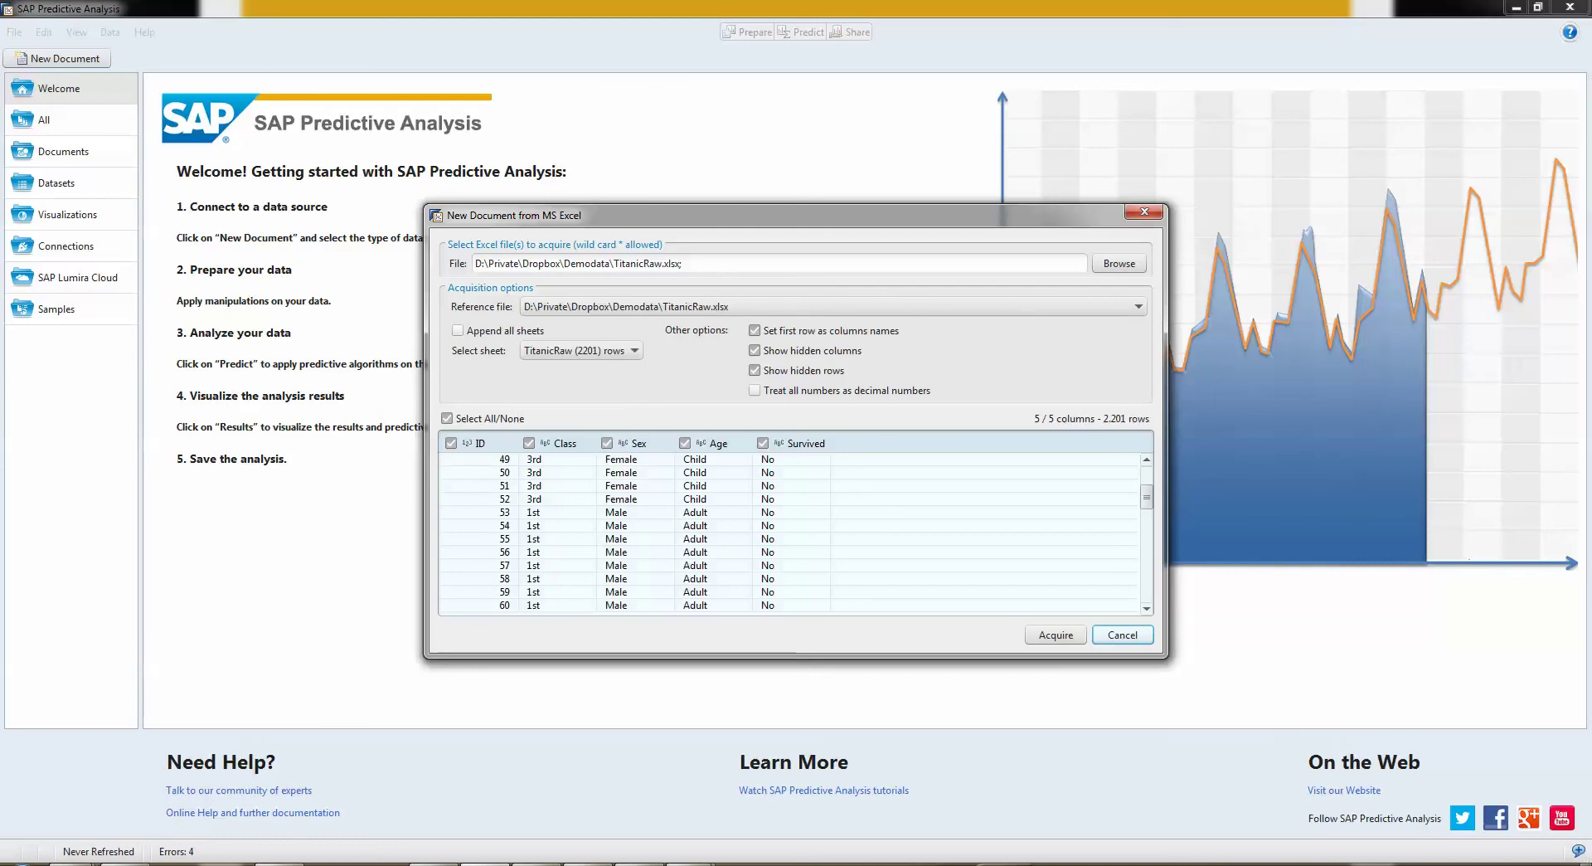
click(1055, 635)
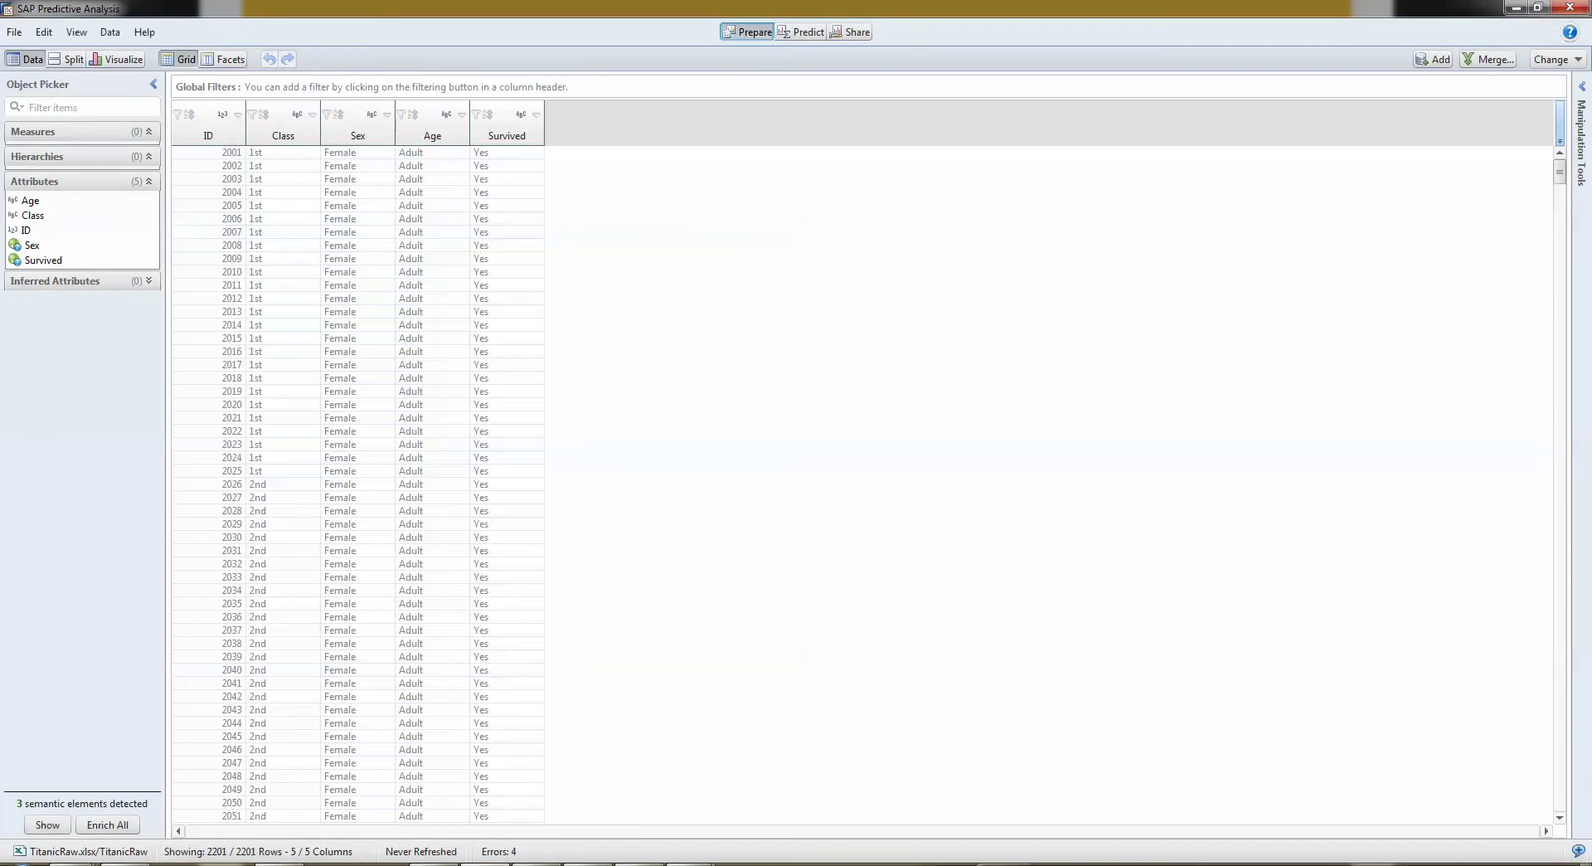
In Predict, add an R-Apriori component after TitanicRaw and open its properties.
click(801, 31)
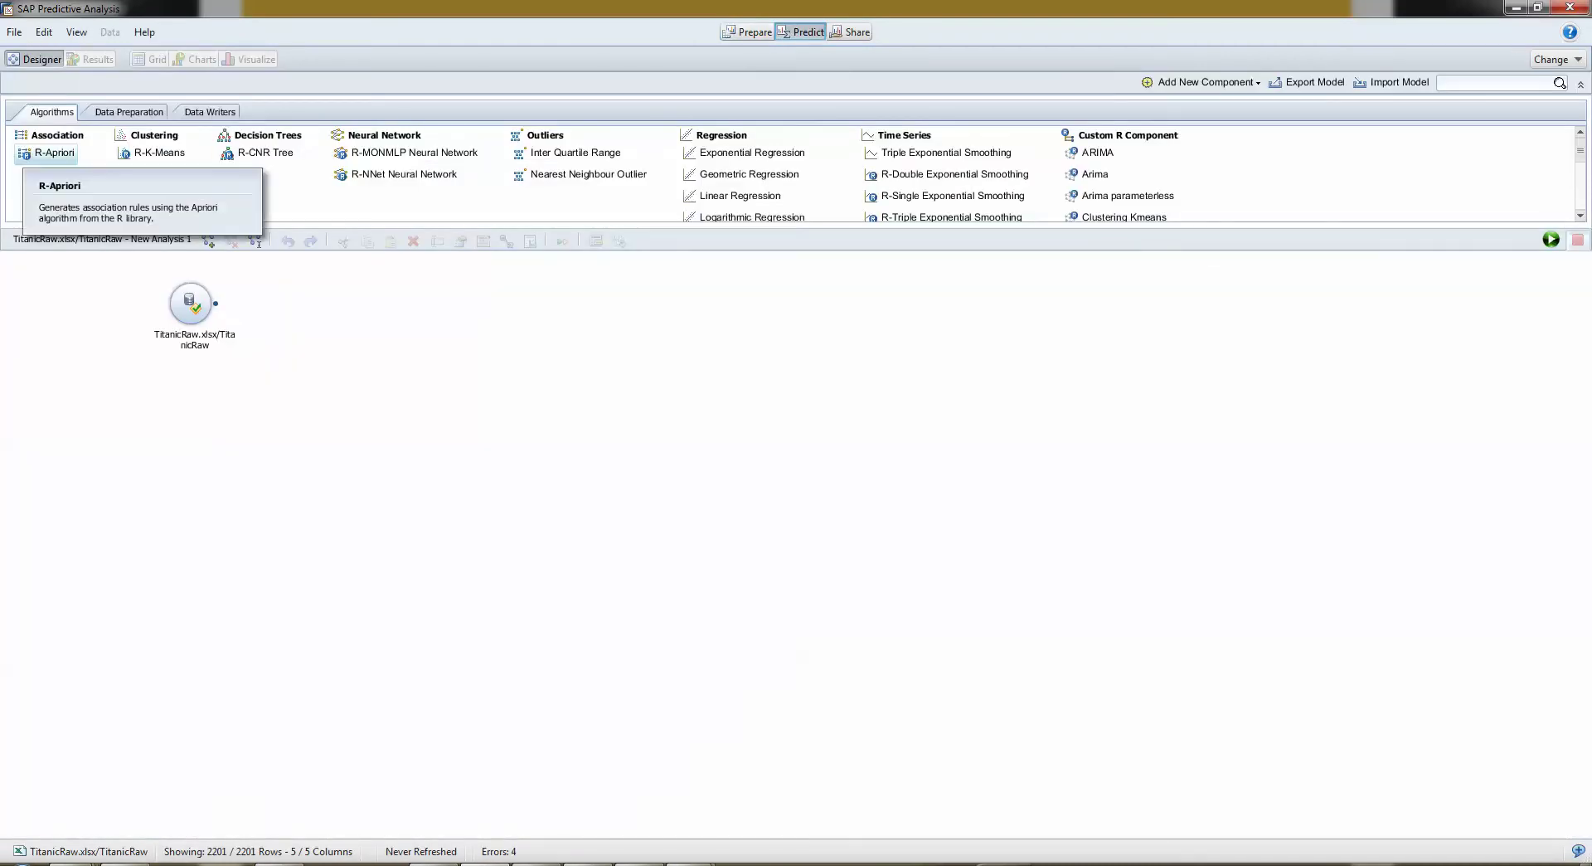
double_click(54, 152)
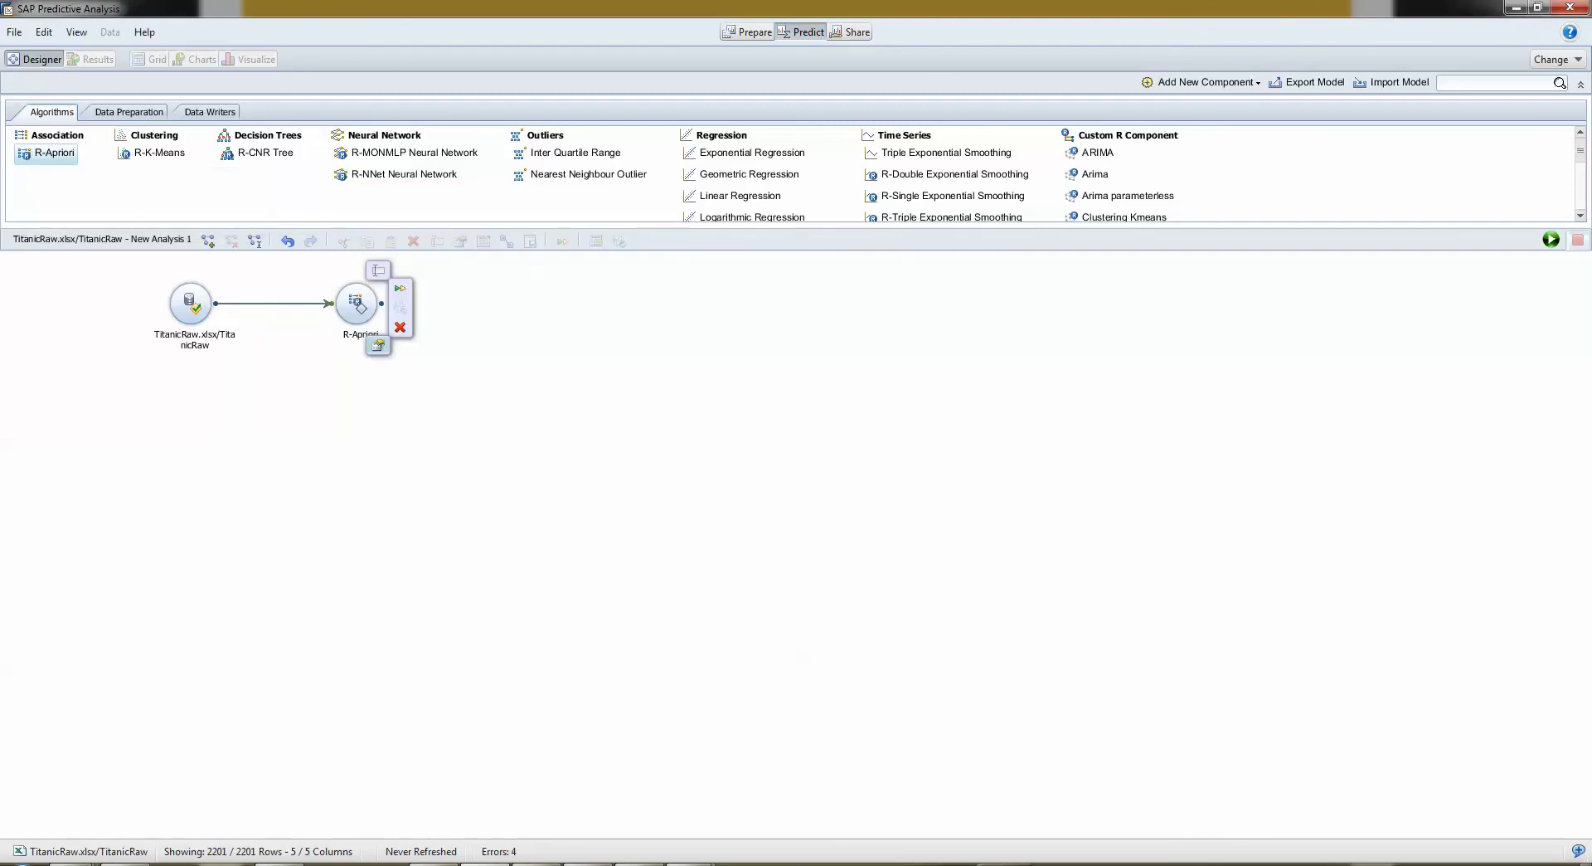
double_click(356, 304)
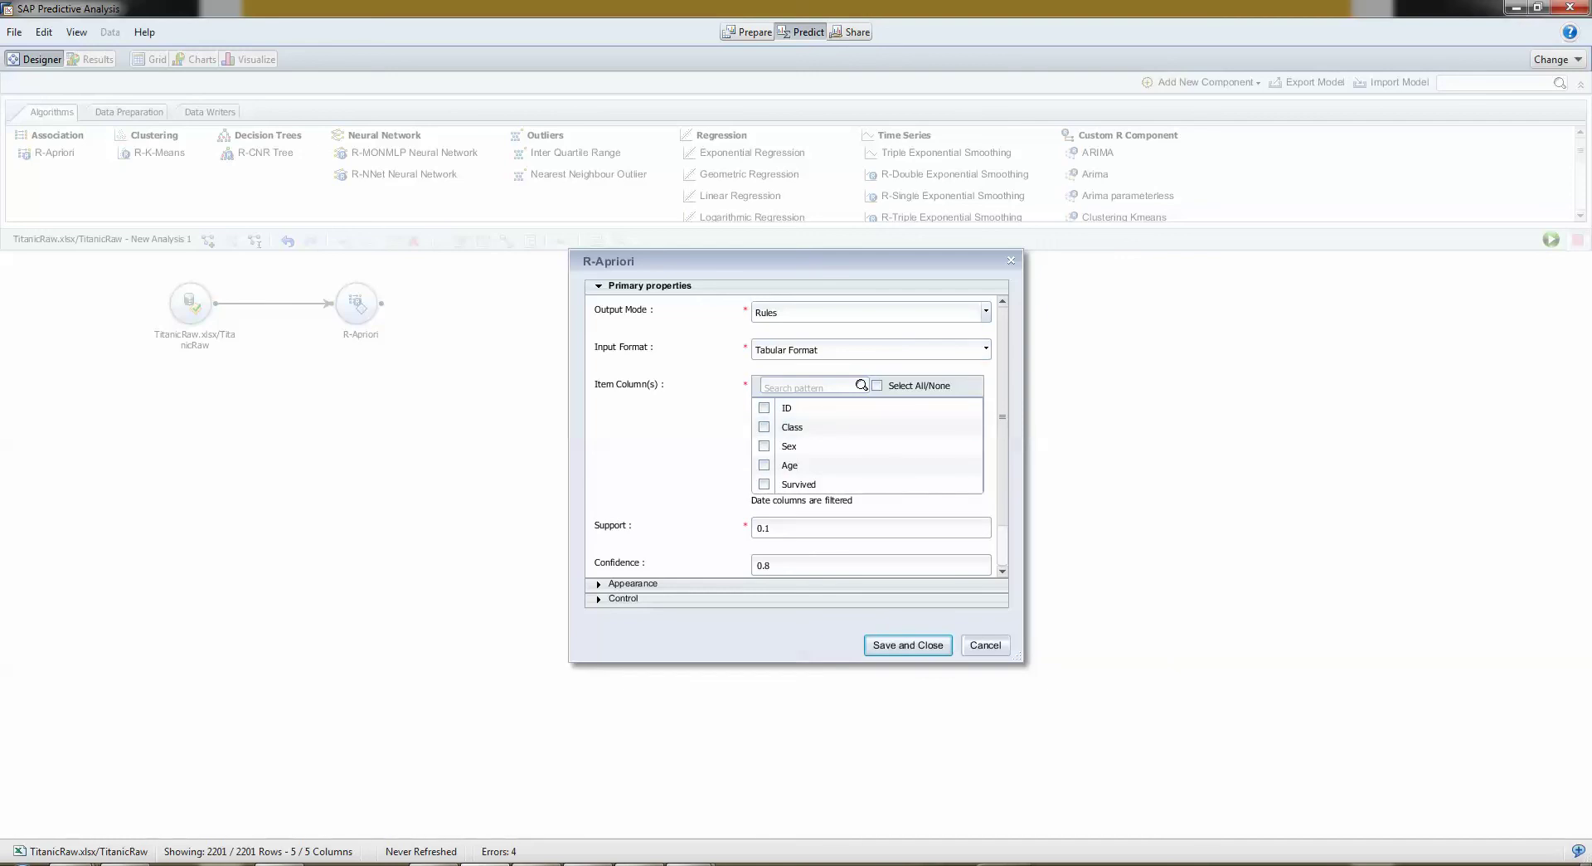
Keep R-Apriori's Output Mode as Rules and Input Format as Tabular Format.
click(985, 312)
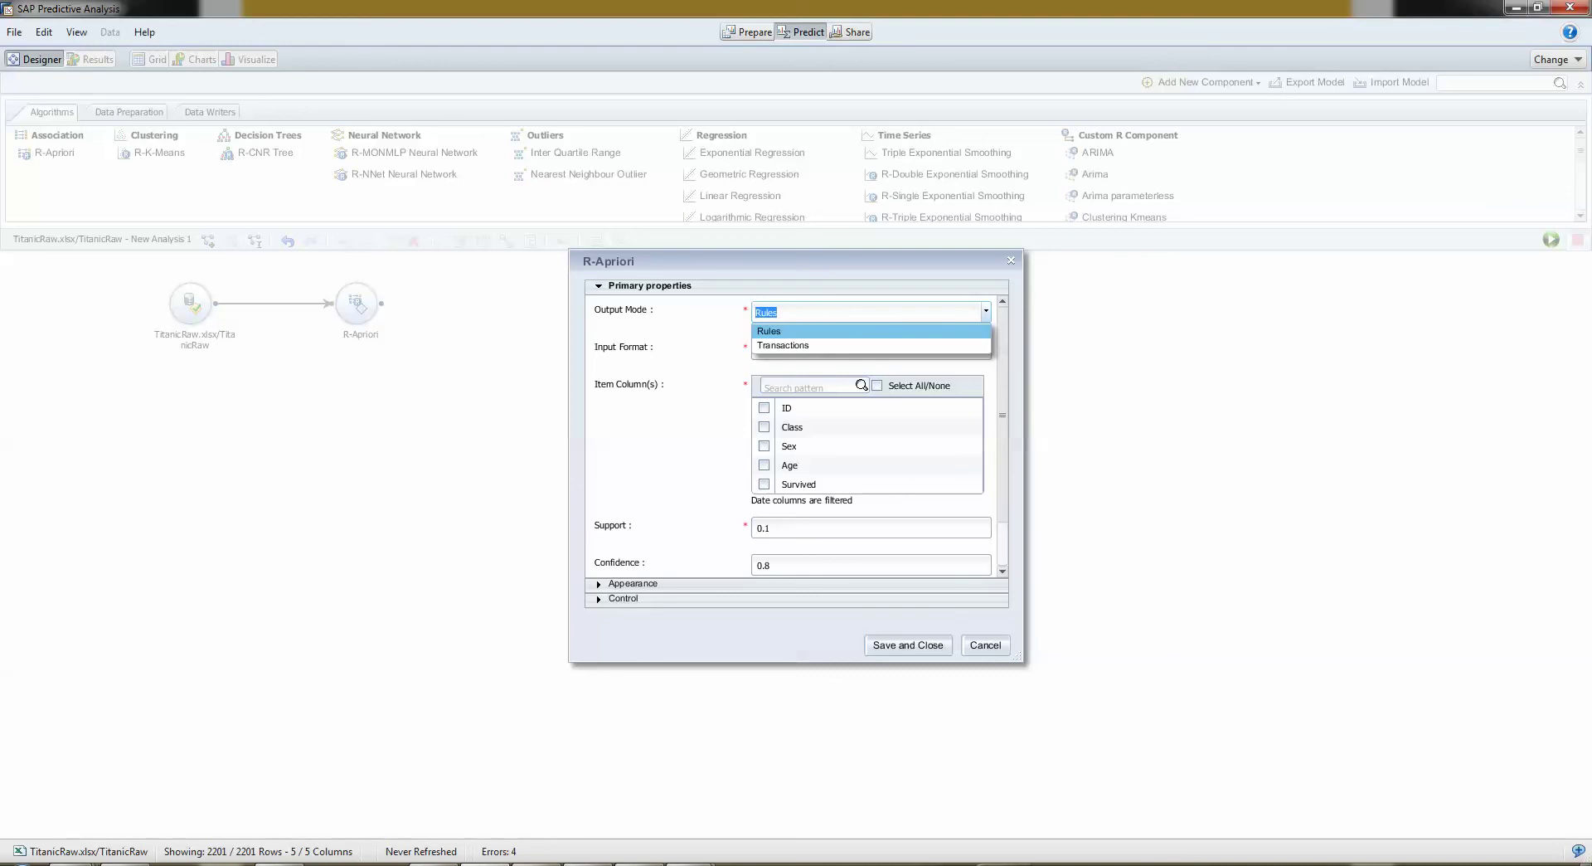
key(Return)
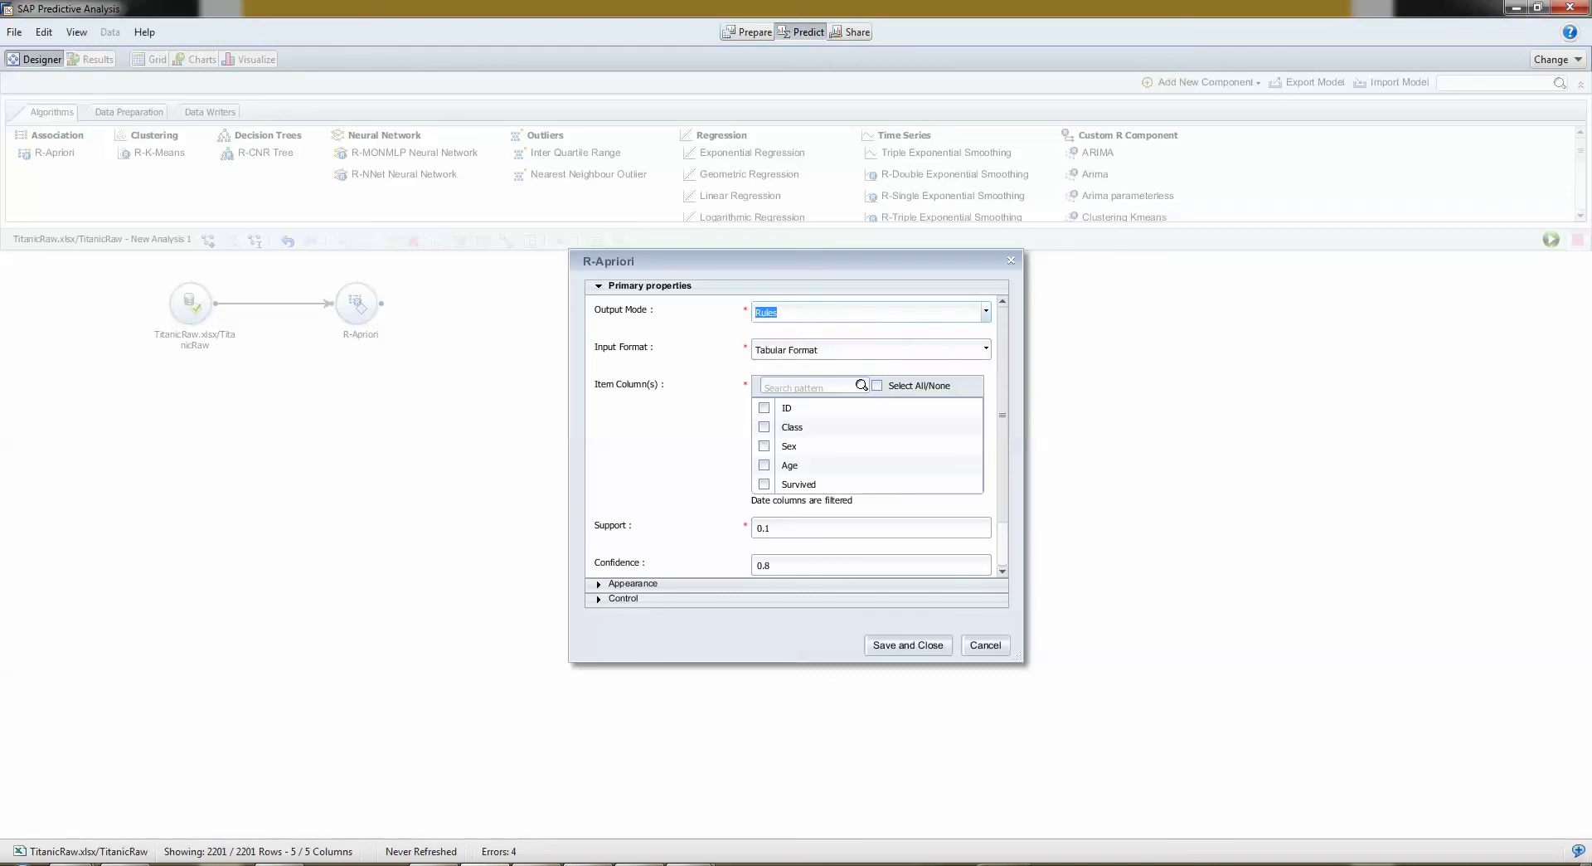
click(986, 349)
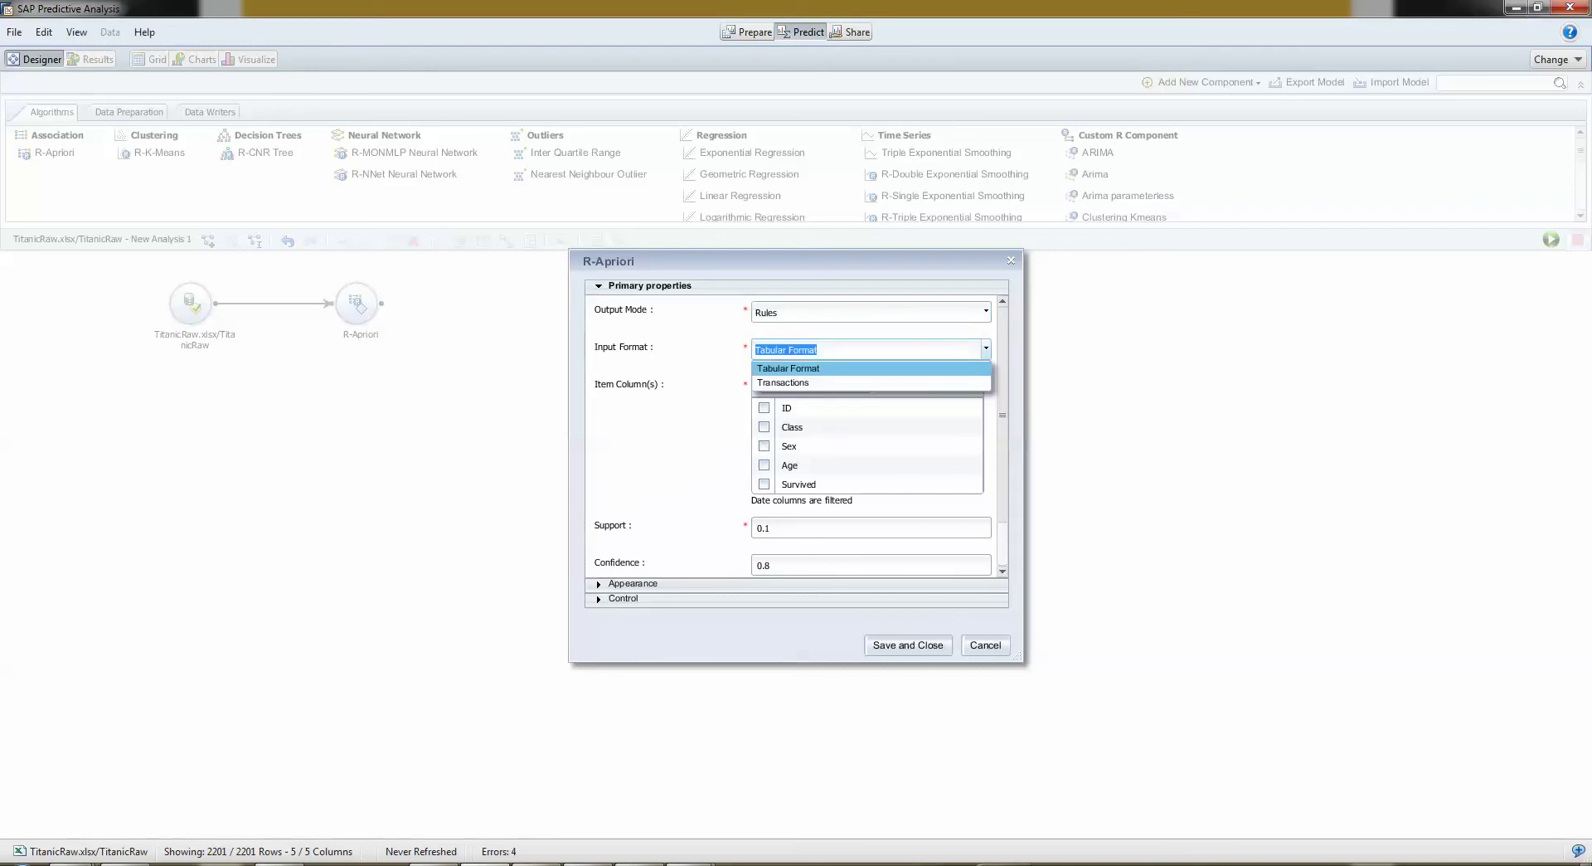
key(Down)
key(Return)
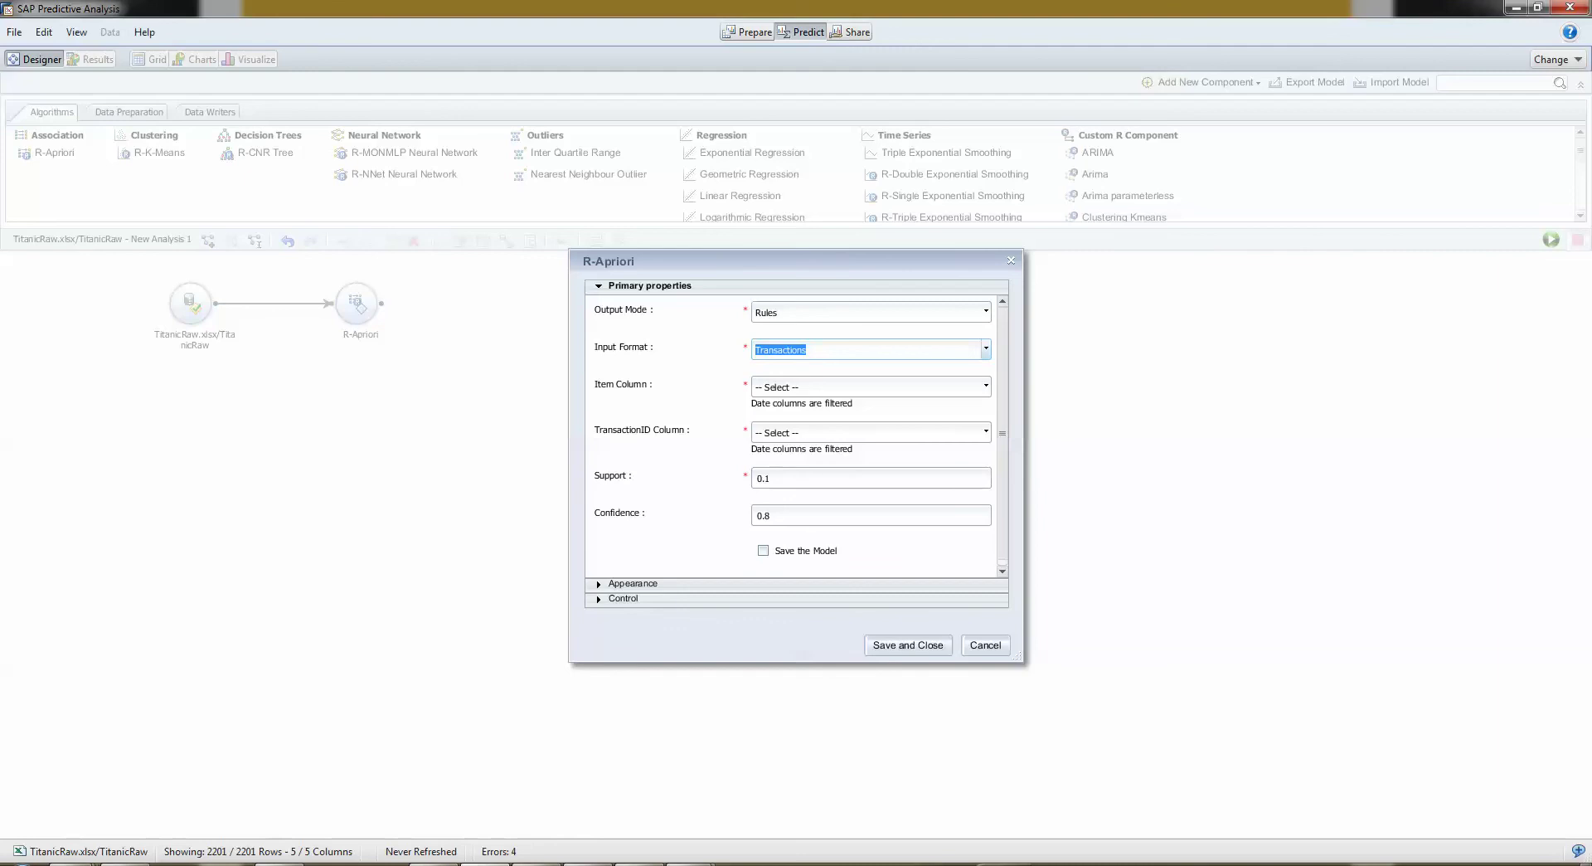
key(alt+Down)
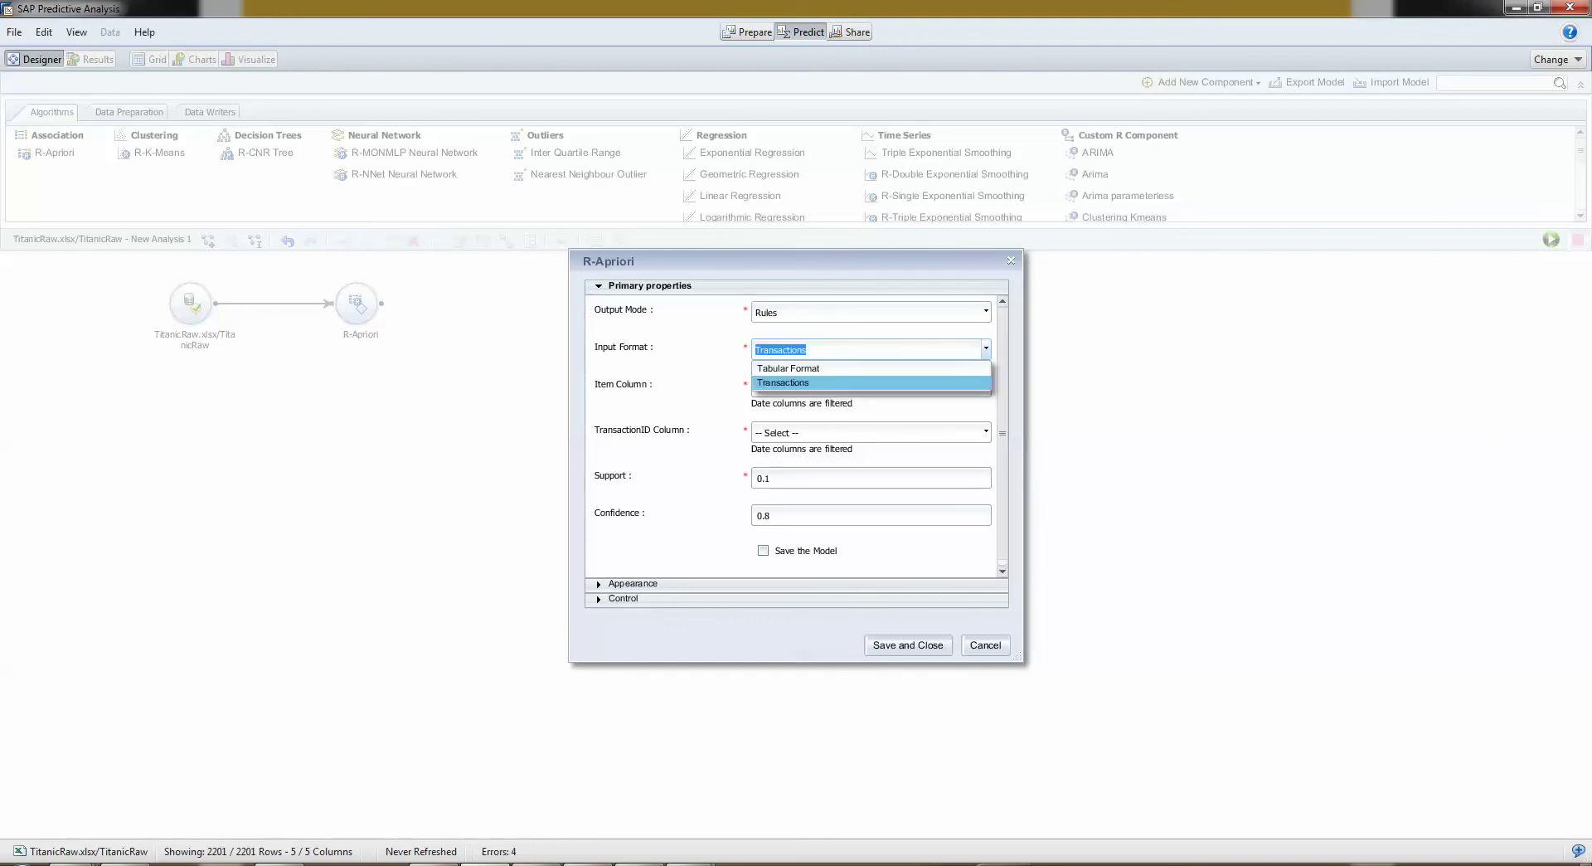
key(Up)
key(Return)
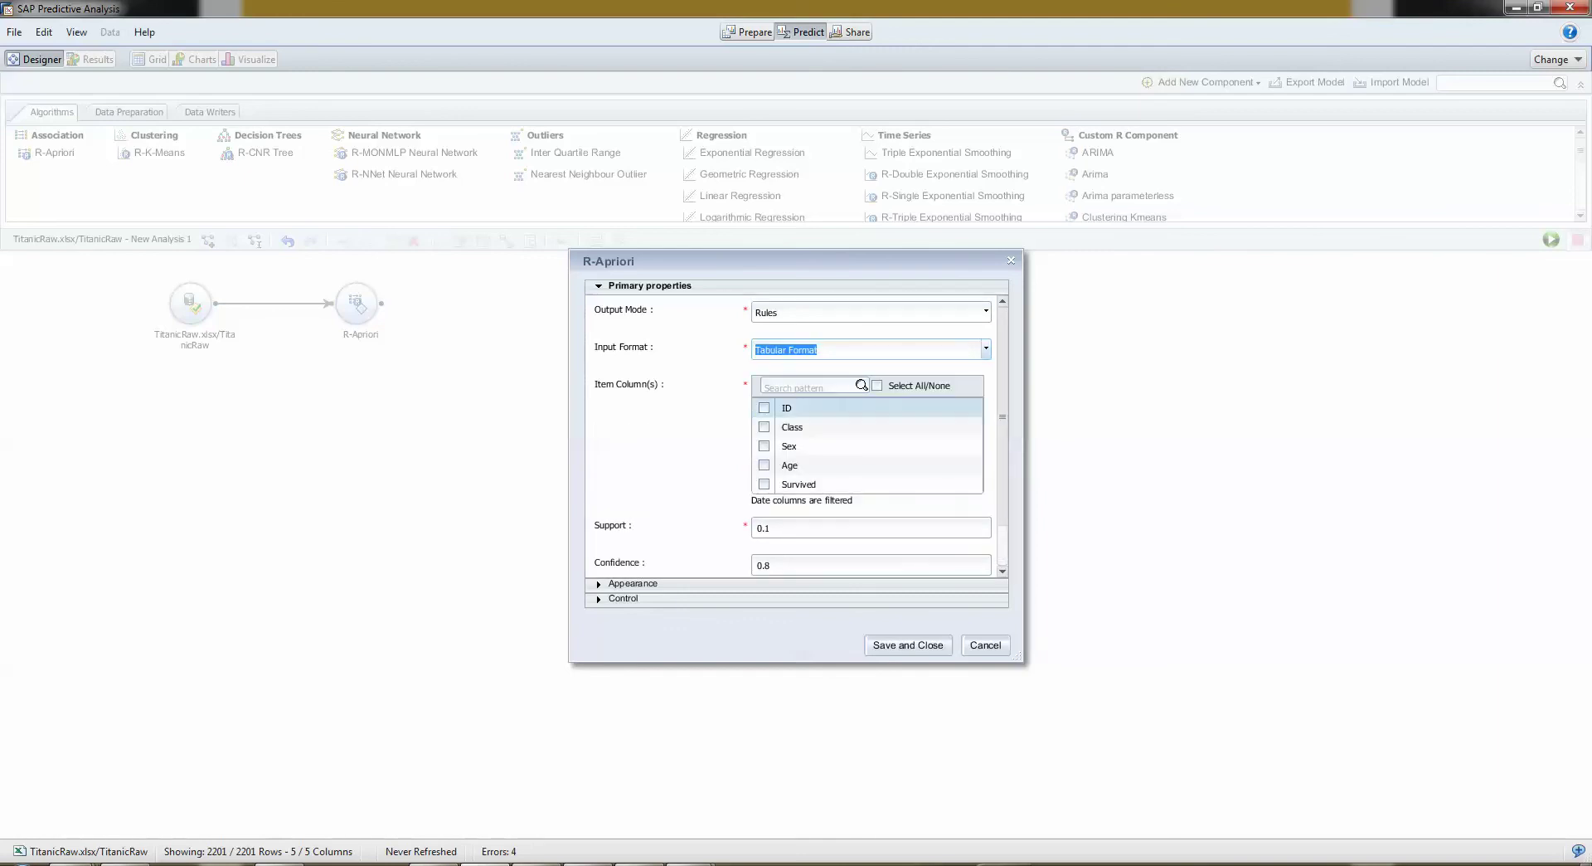
Select Class, Sex, Age and Survived as item columns and save the settings.
click(763, 426)
click(764, 446)
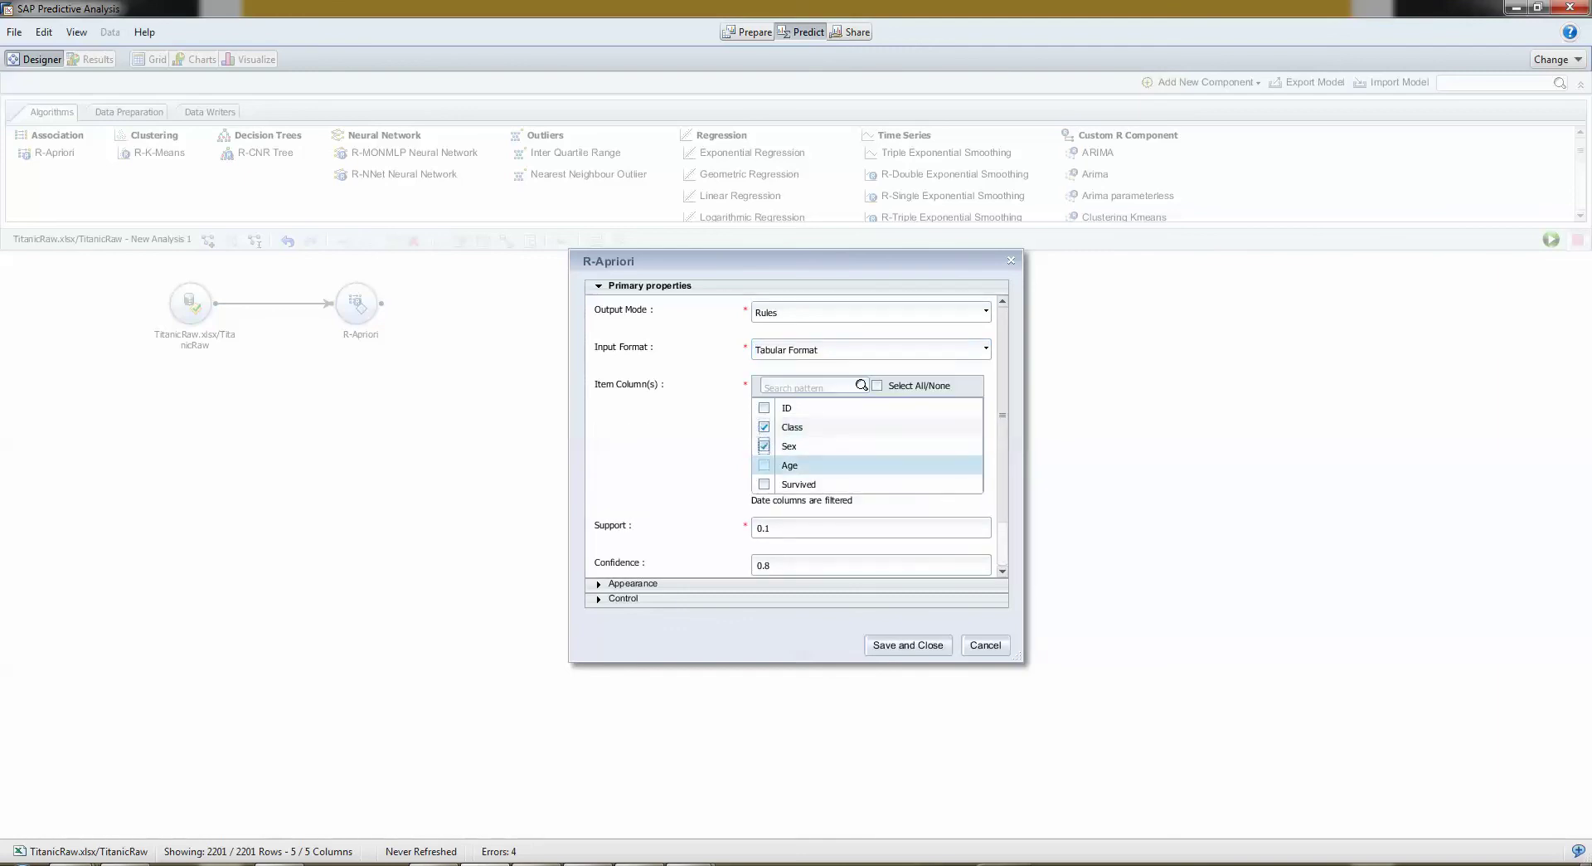
click(764, 465)
click(764, 484)
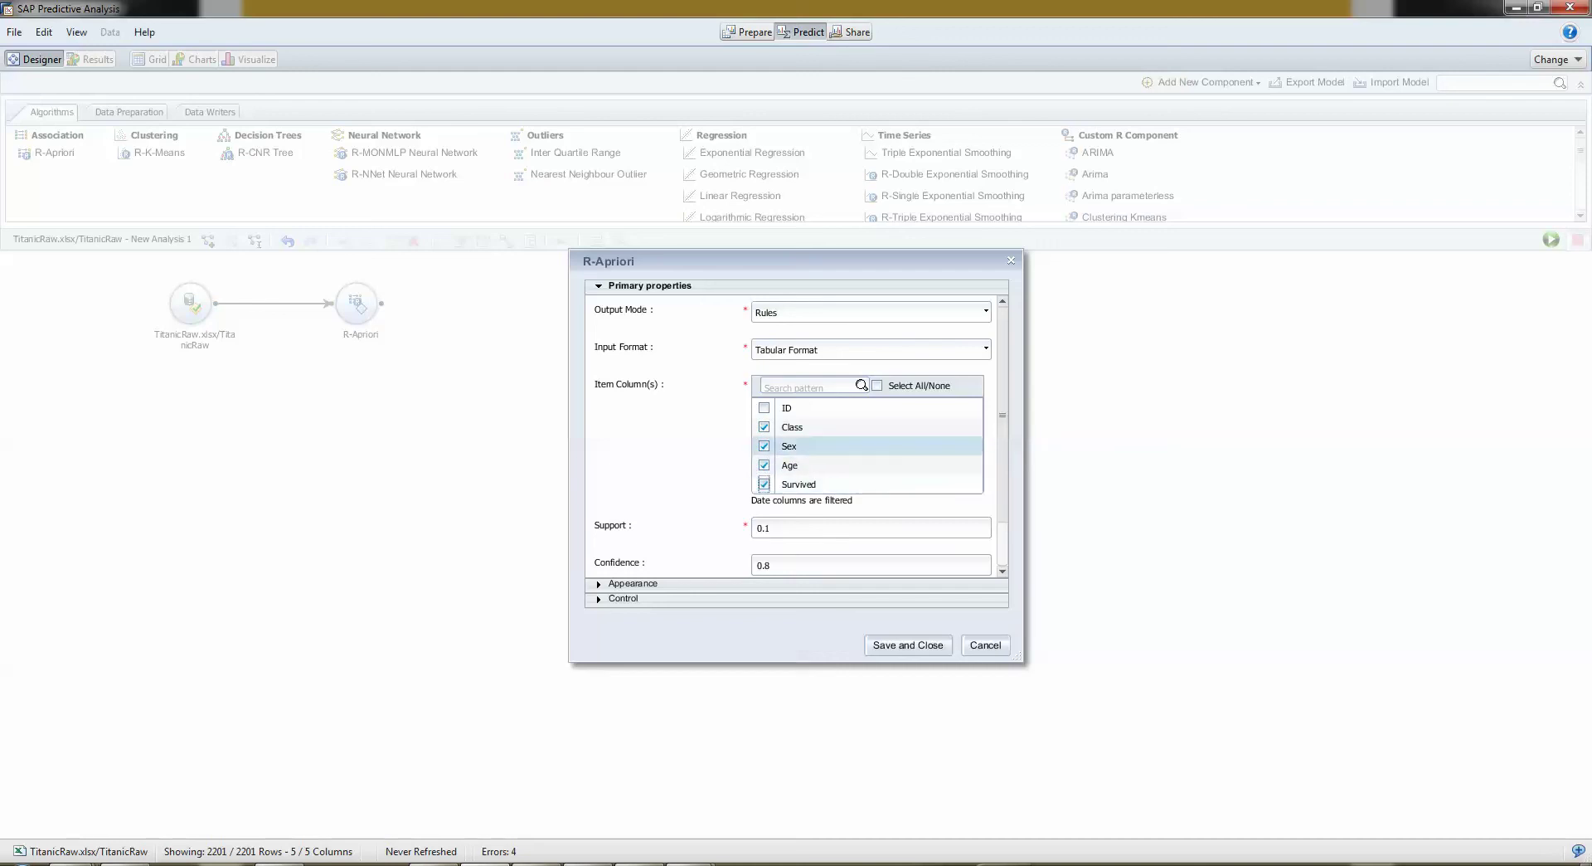
scroll(829, 415, down, 1)
scroll(870, 389, up, 1)
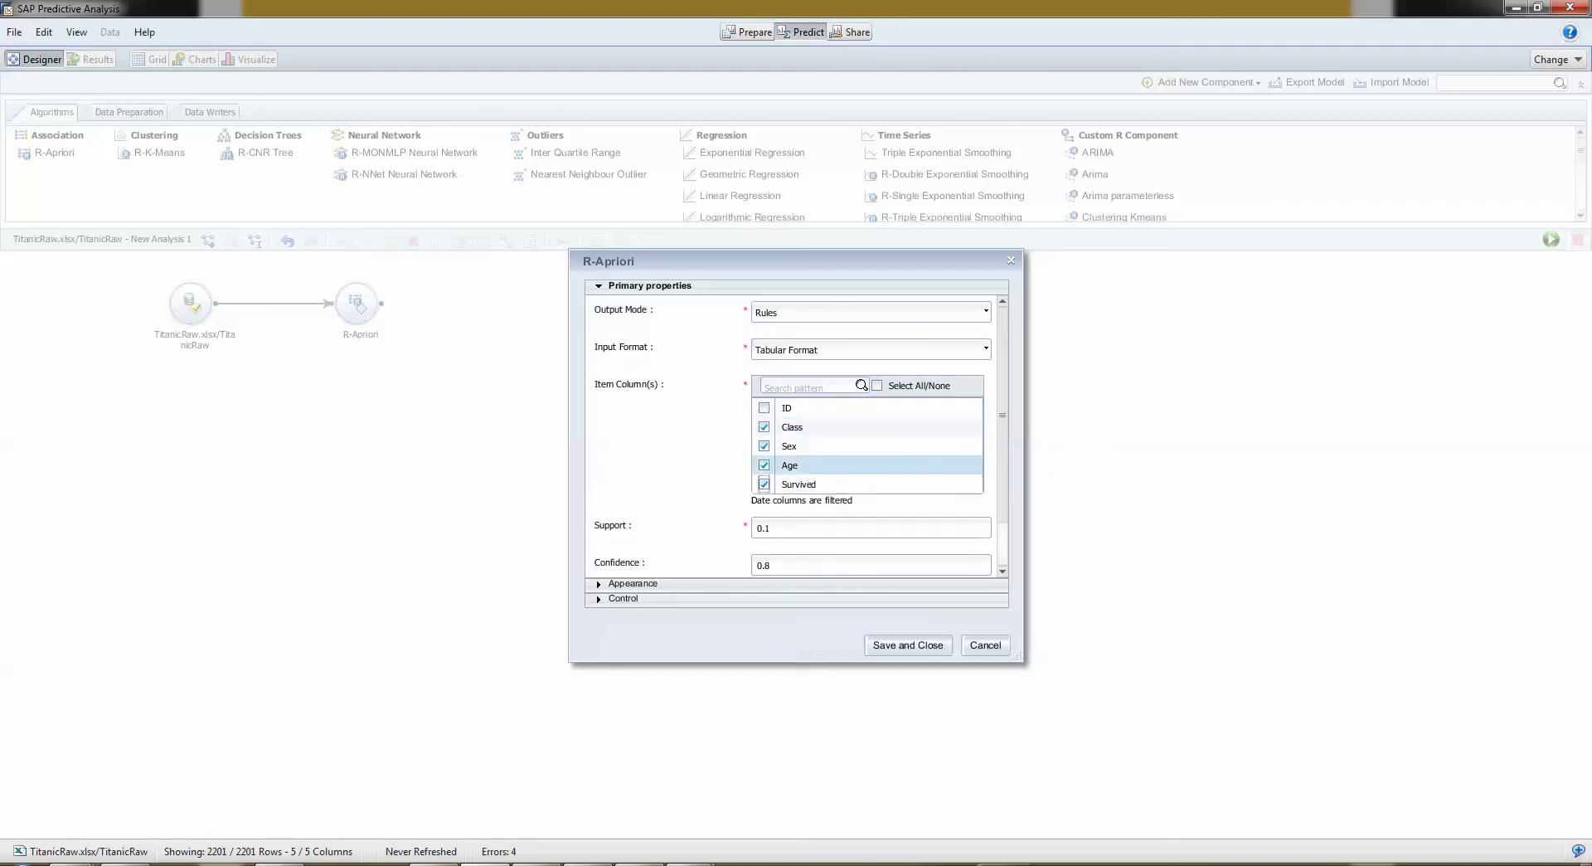
click(908, 644)
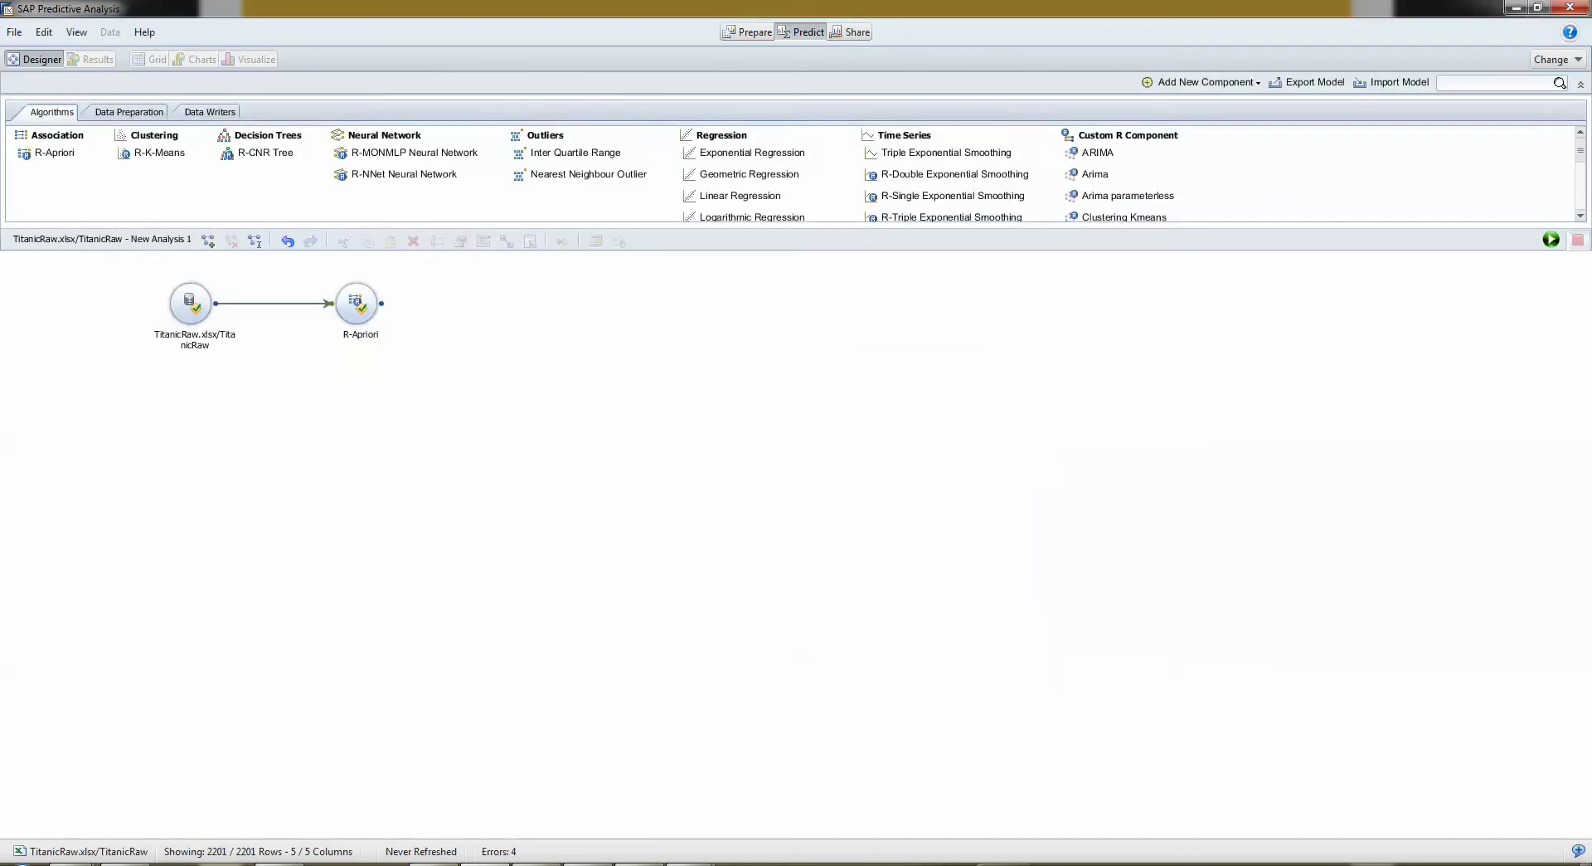
Run the R-Apriori analysis and view the 27 rules with Support, Confidence and Lift.
right_click(363, 304)
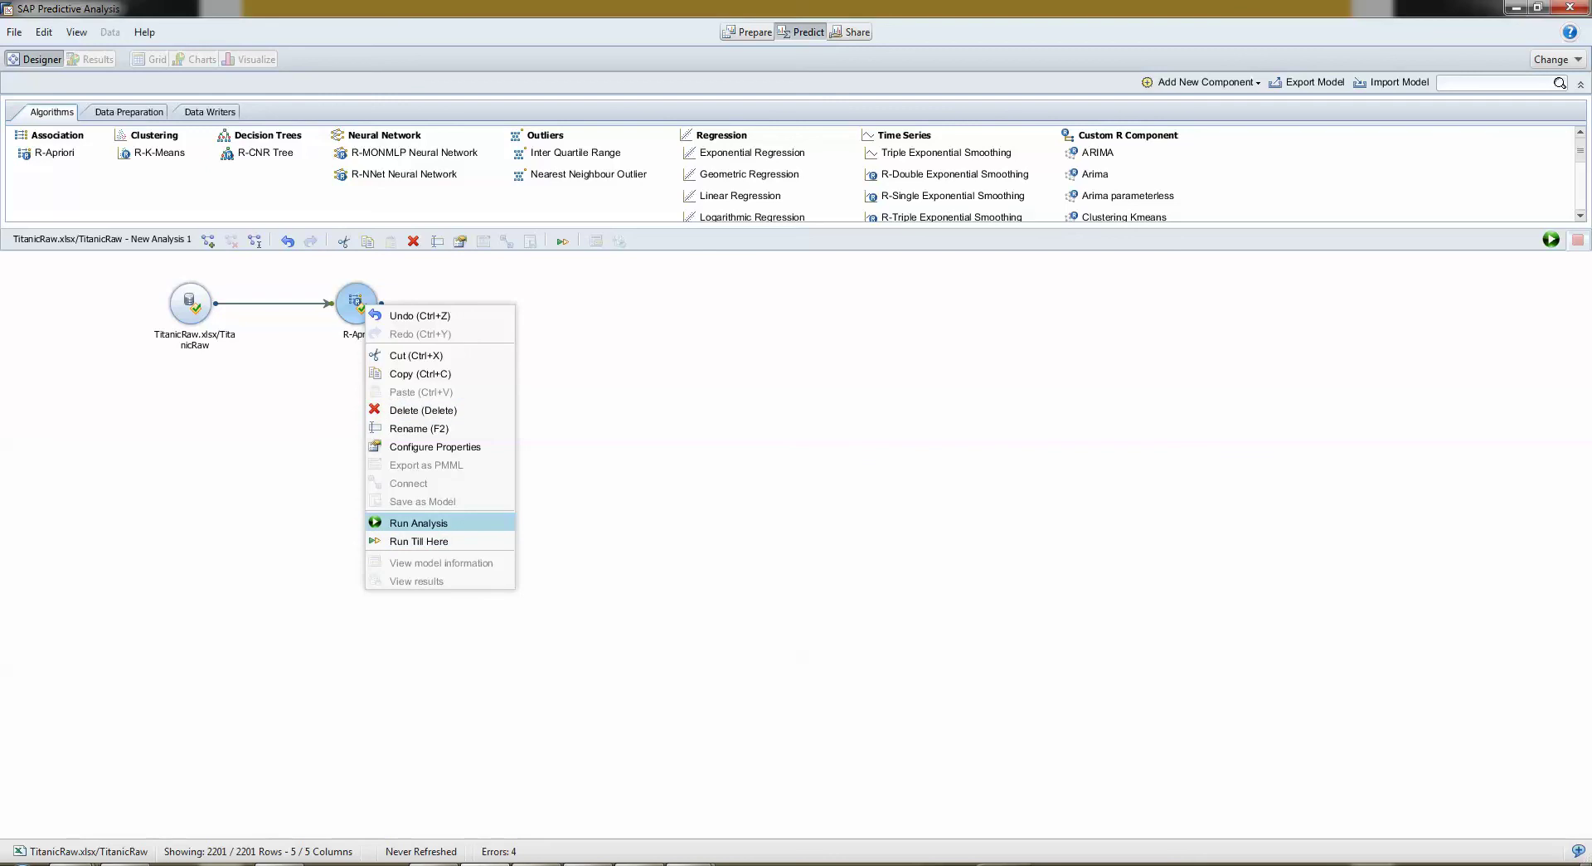
click(418, 522)
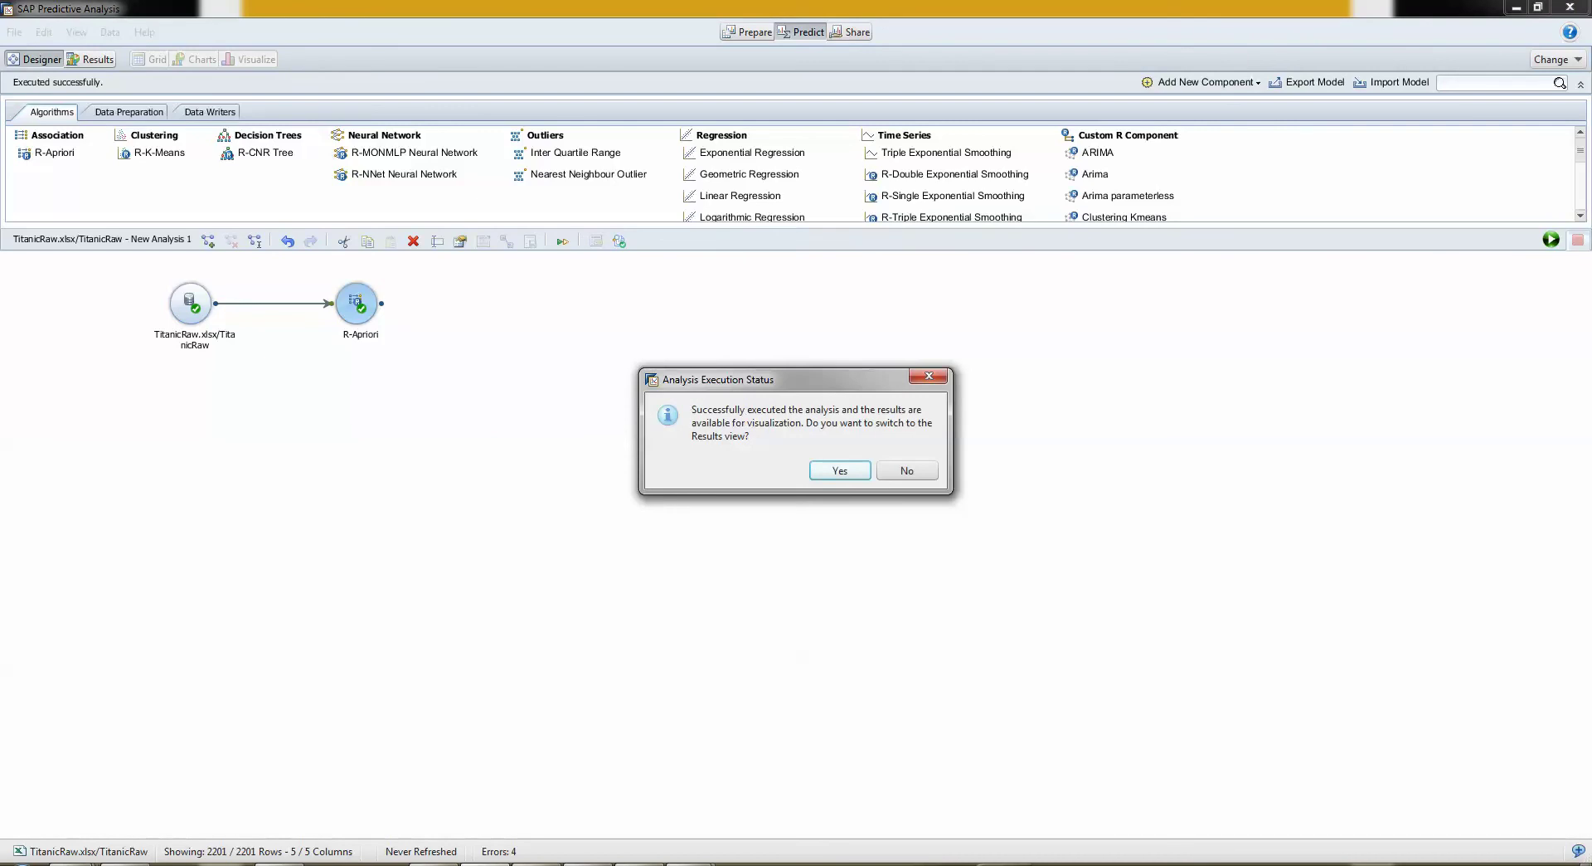
click(840, 470)
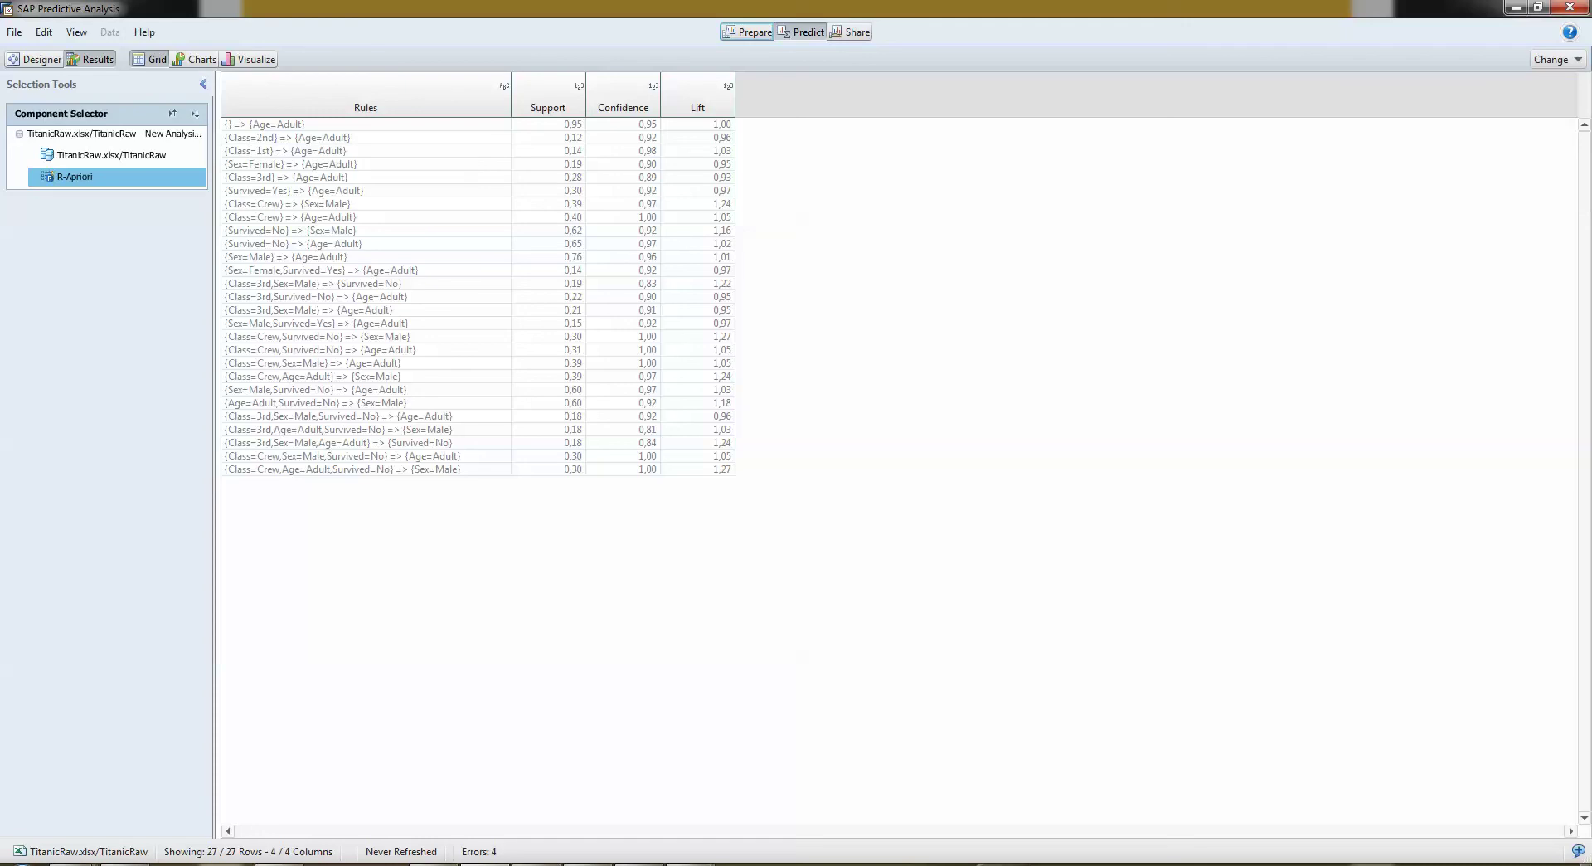
Switch the Results view to the Charts tag cloud of the association rules.
click(195, 59)
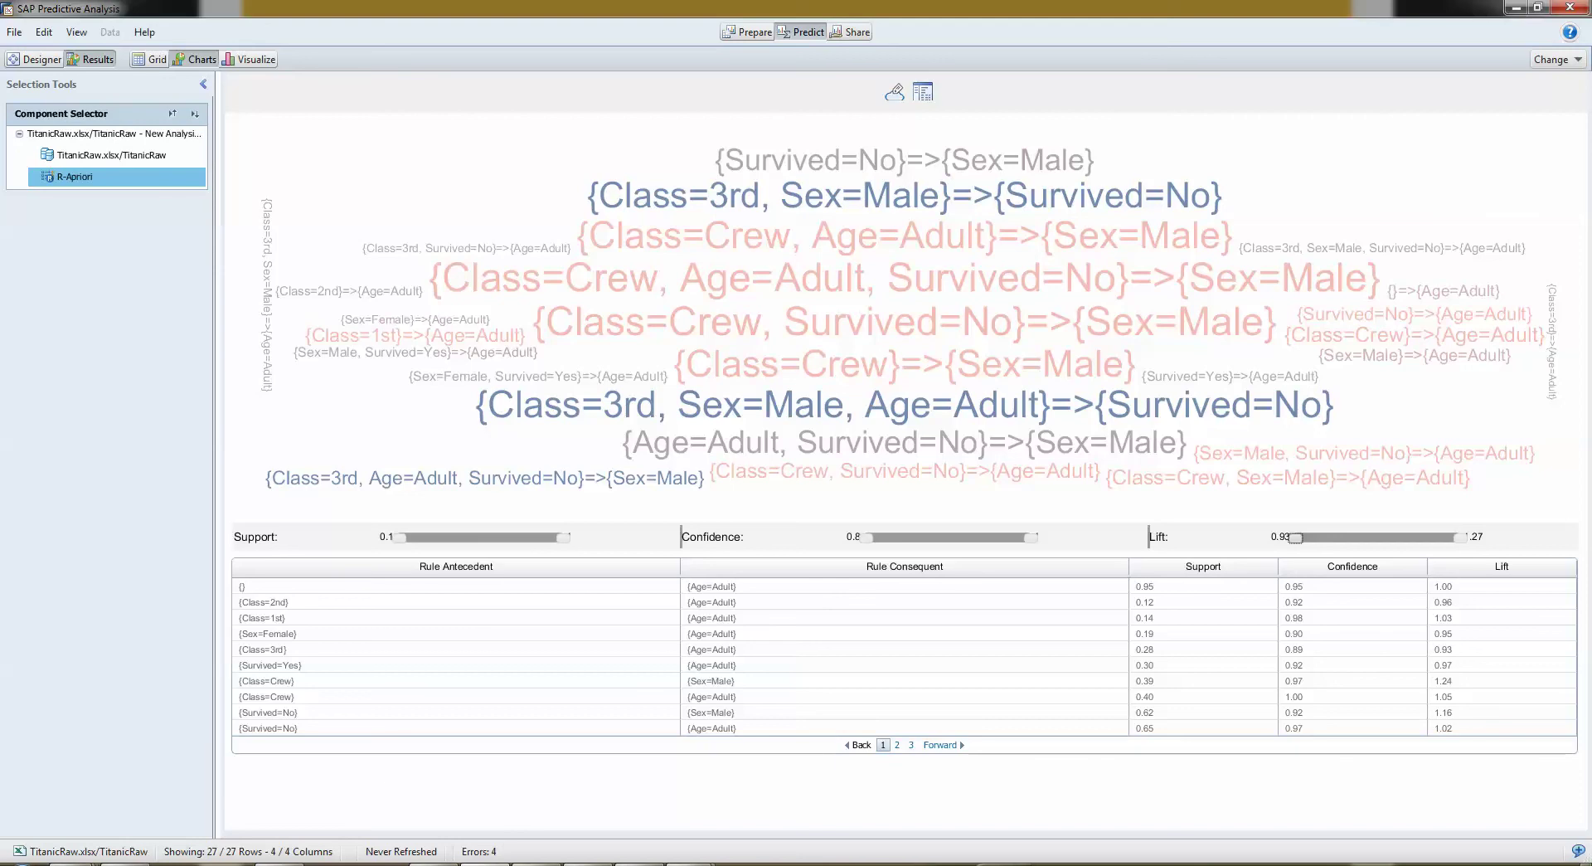
Set the Lift filter minimum to 1.06, leaving eight rules, and read their values.
drag(1296, 537, 1333, 537)
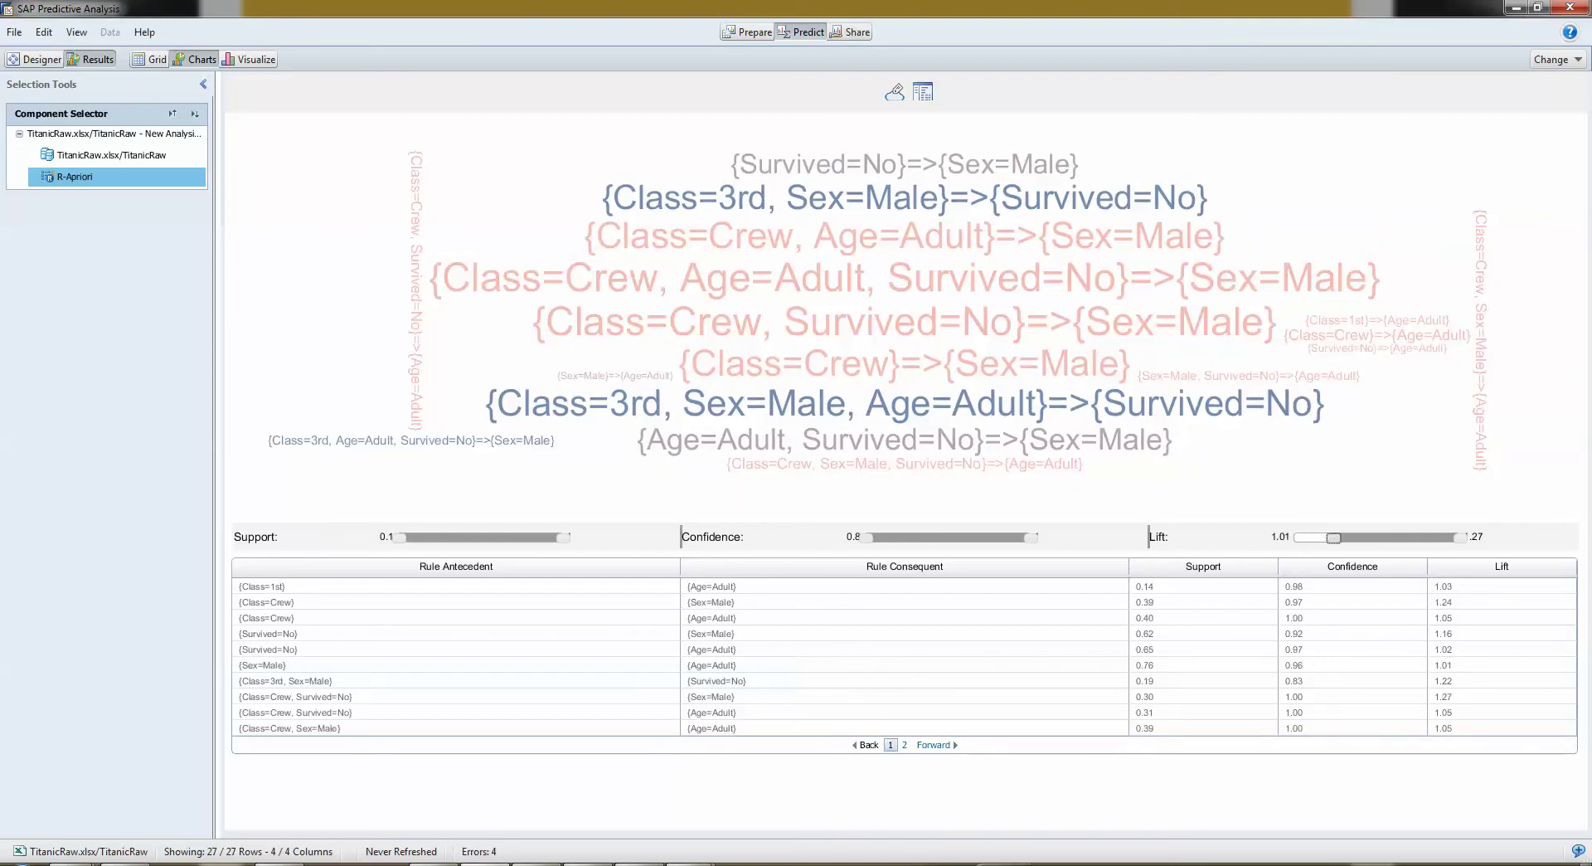
key(Left)
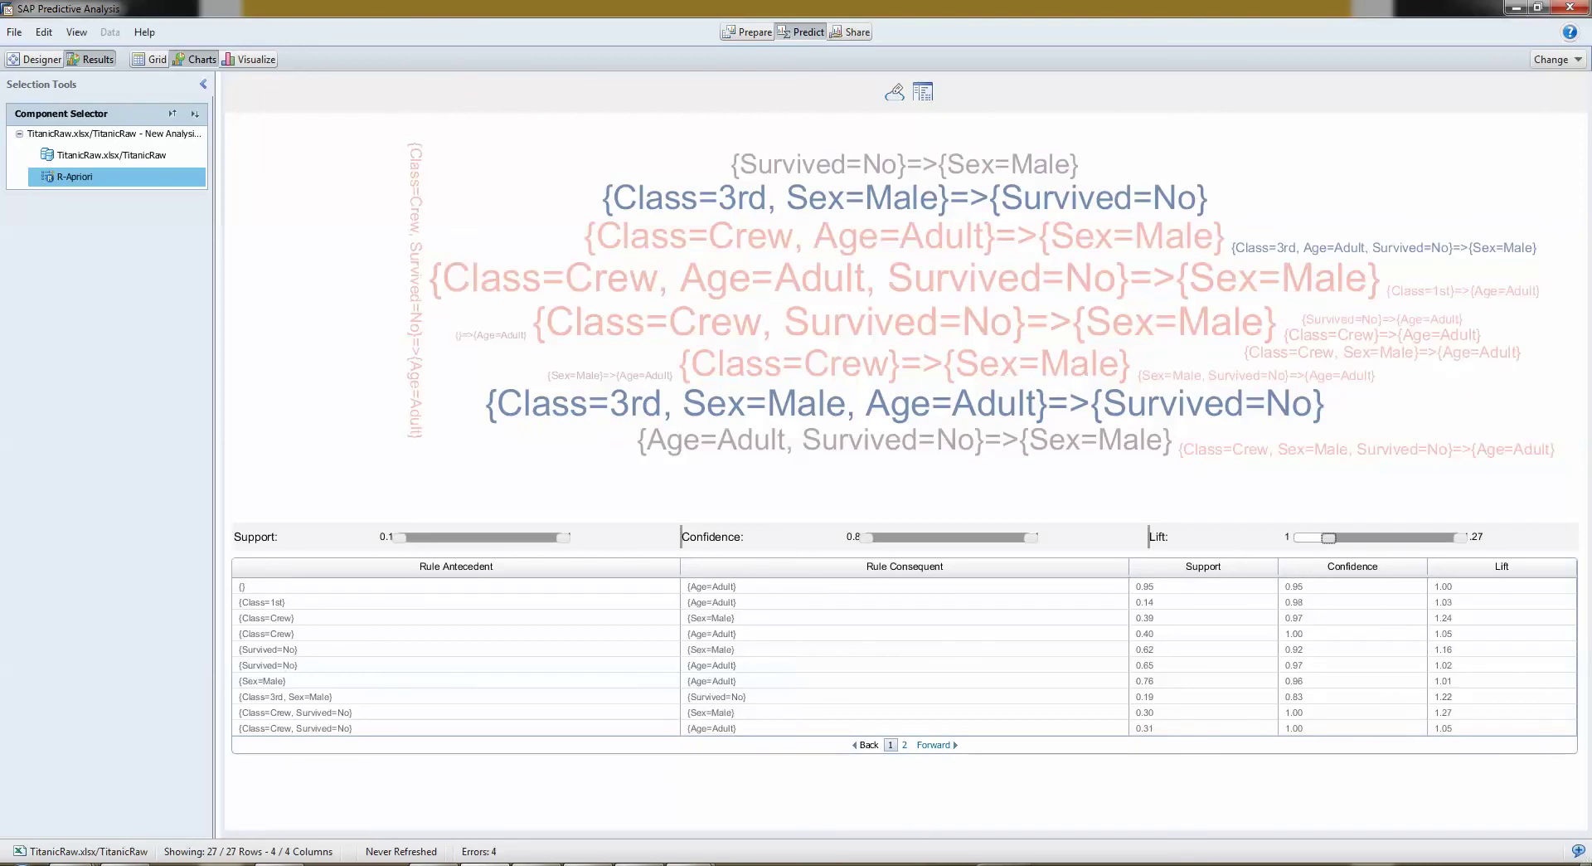
key(Right)
key(Right)
key(Right)
key(Right)
key(Right)
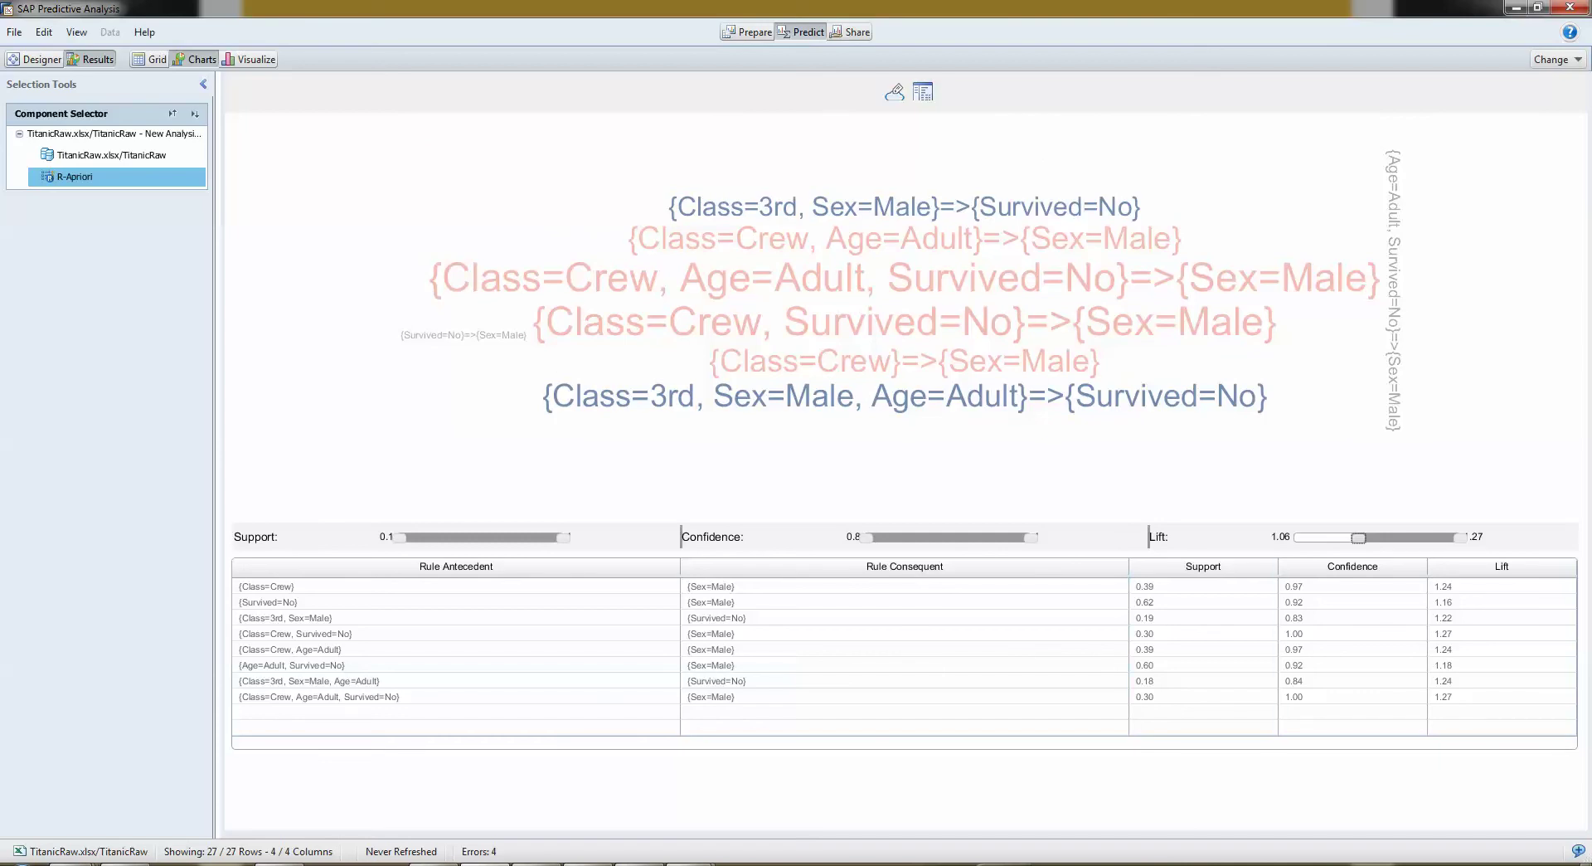
mouse_move(906, 395)
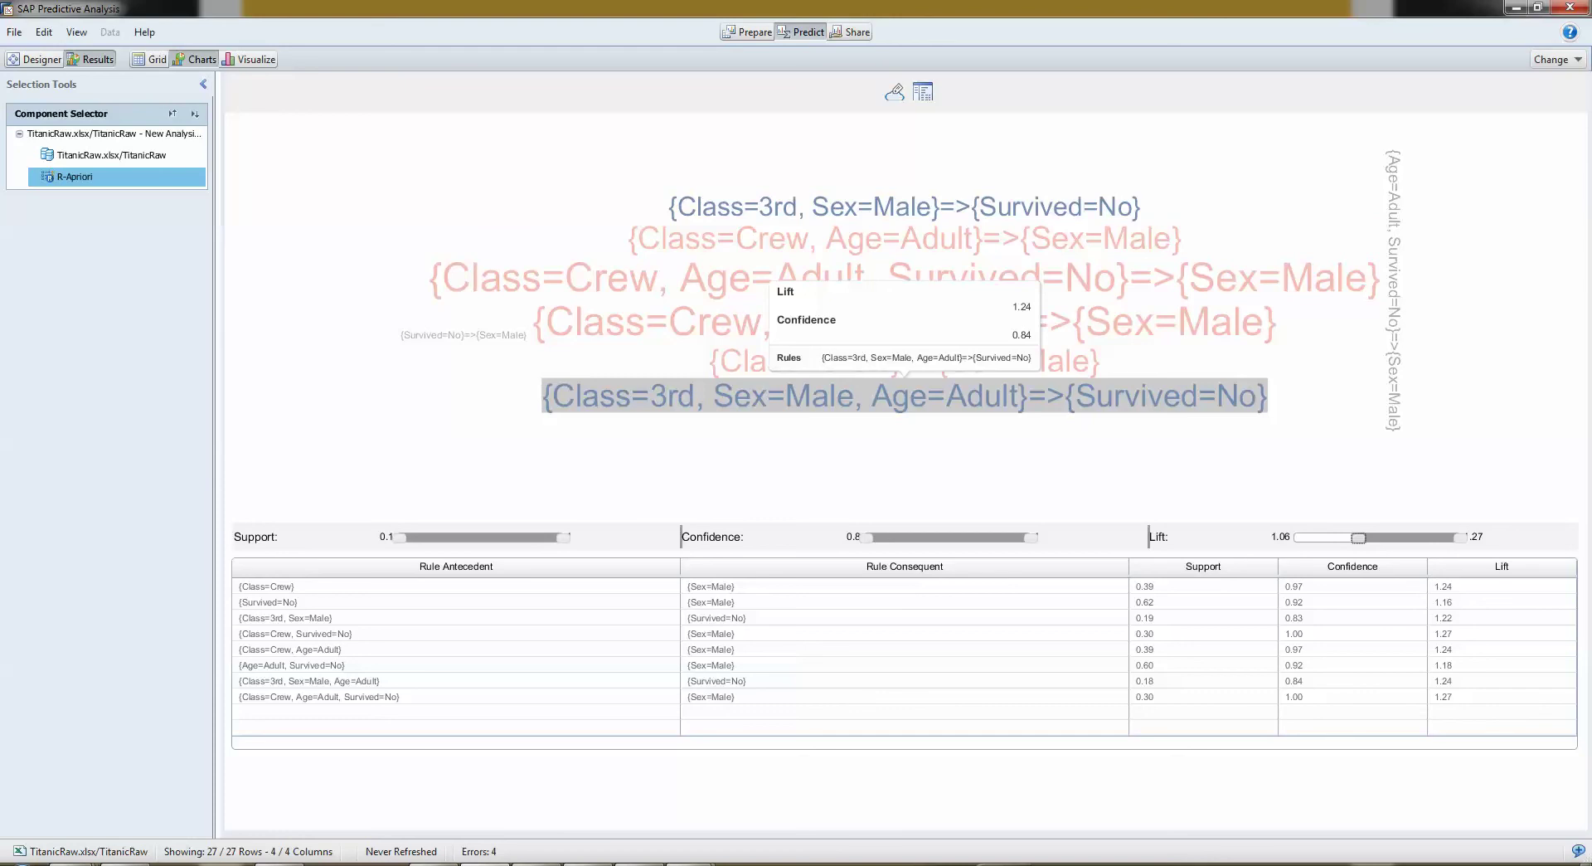
mouse_move(906, 320)
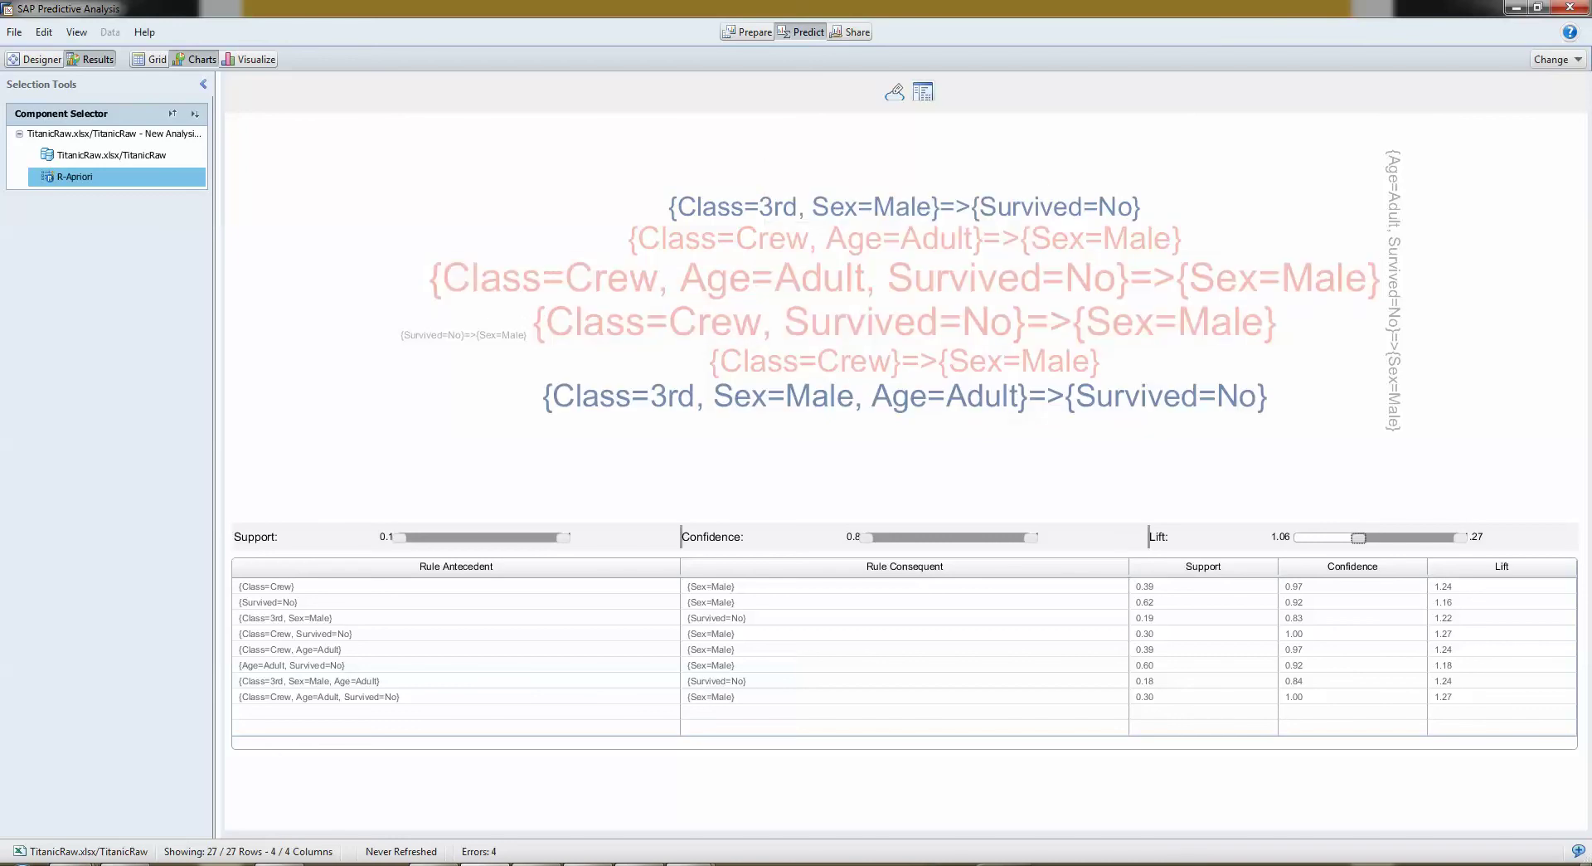
Show the R-Apriori text summary: item columns and 27 rules at support 0.1, confidence 0.8.
click(923, 92)
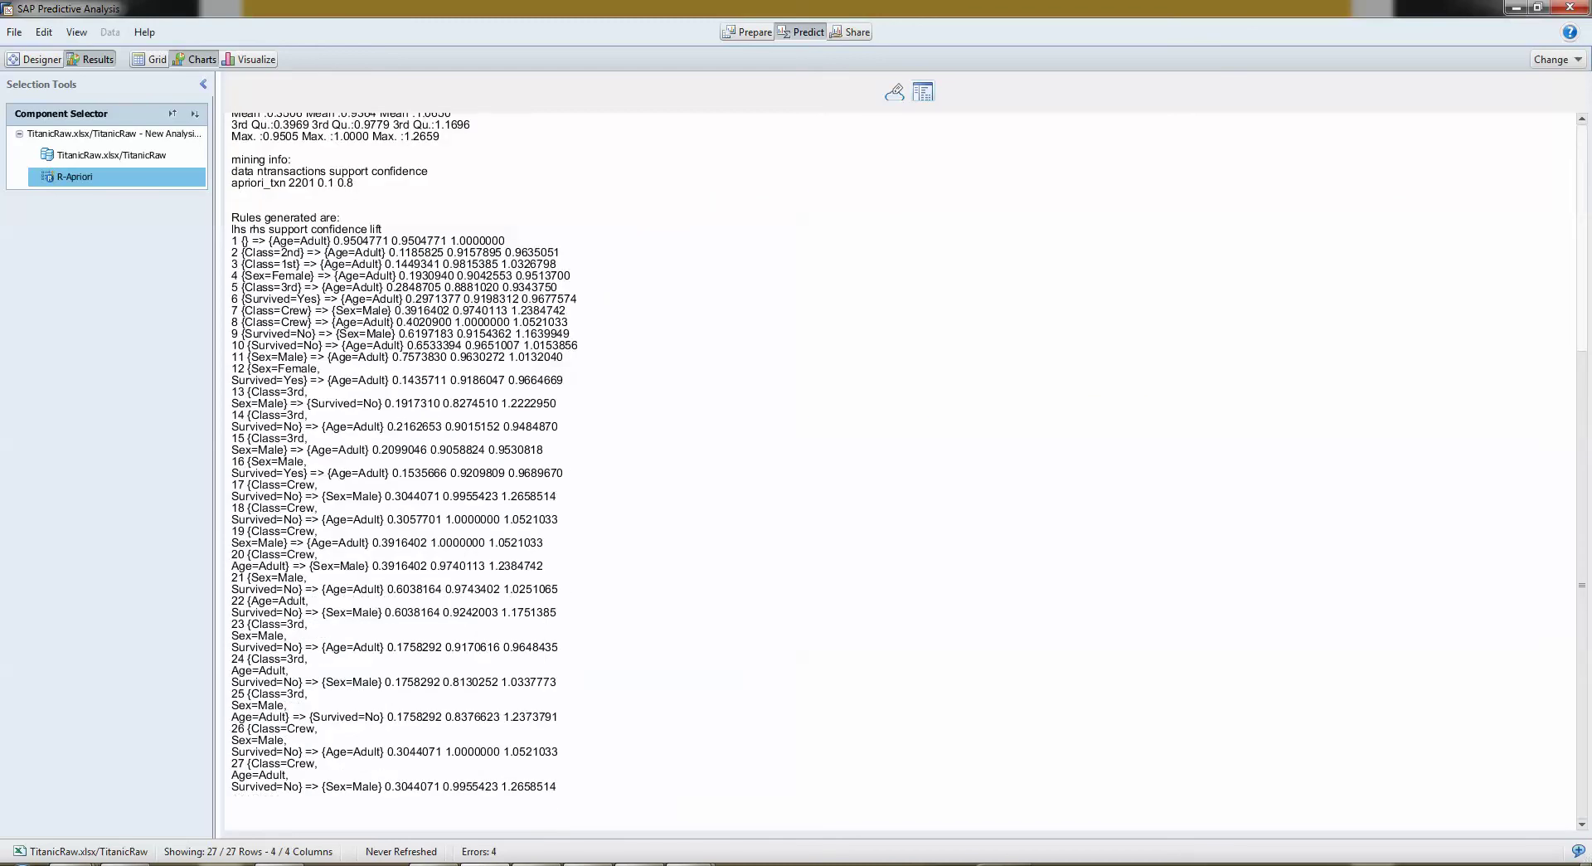
scroll(899, 472, up, 10)
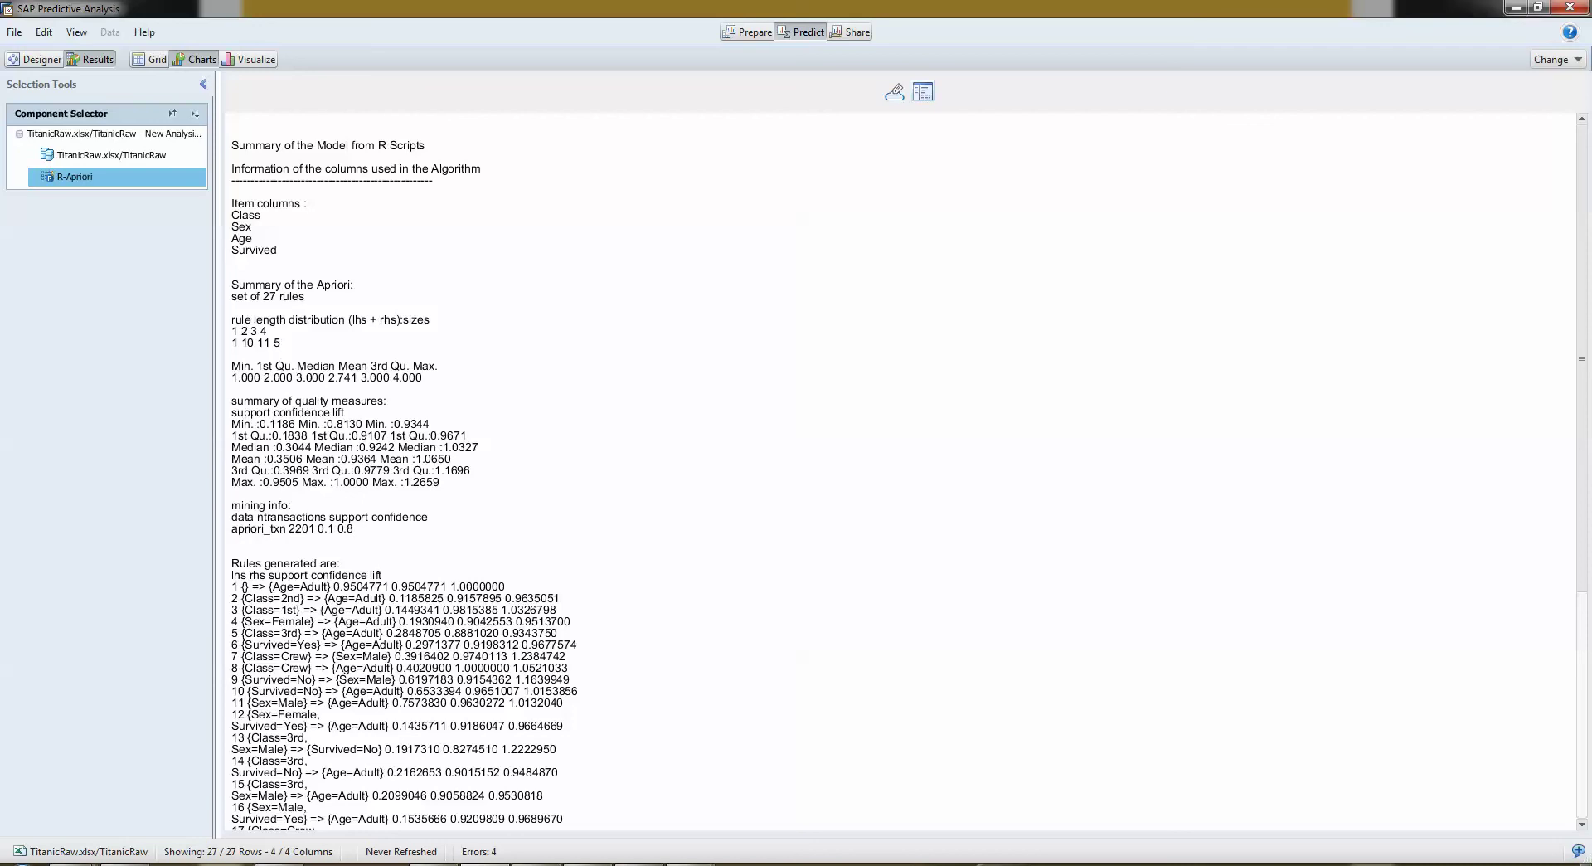
mouse_move(690, 862)
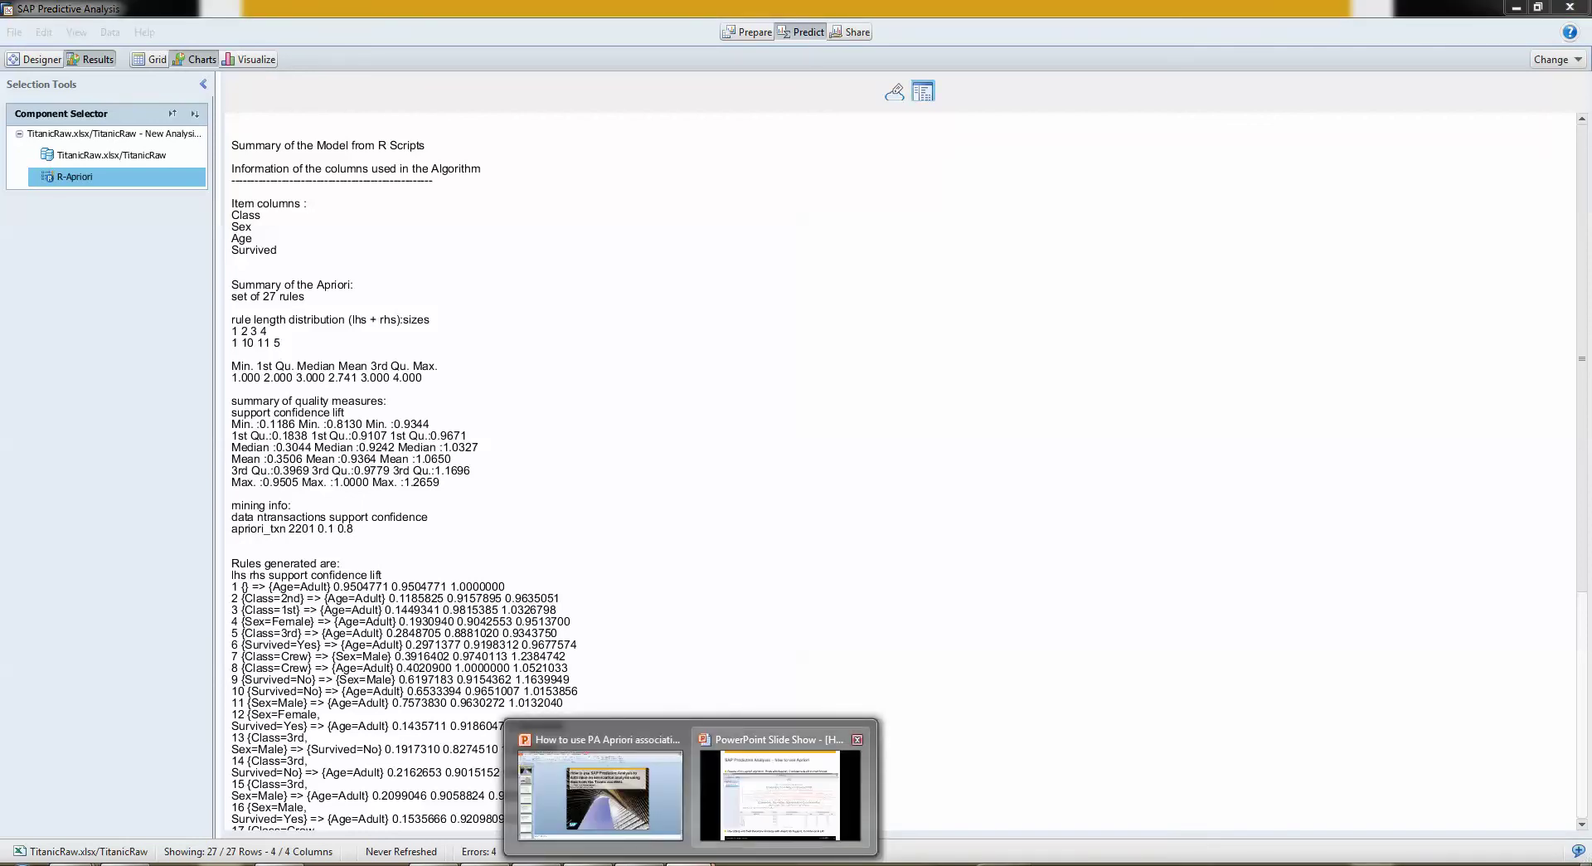